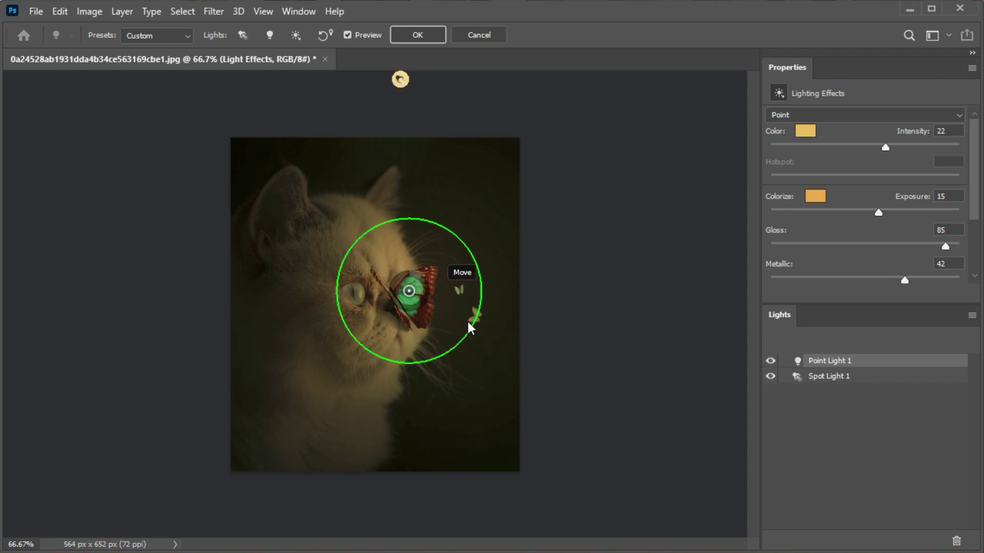
Step: Shrink Point Light 1 around the butterfly and set its light colour to aqua with H 176, S 60, B 95
left_click_drag(457, 350, 451, 330)
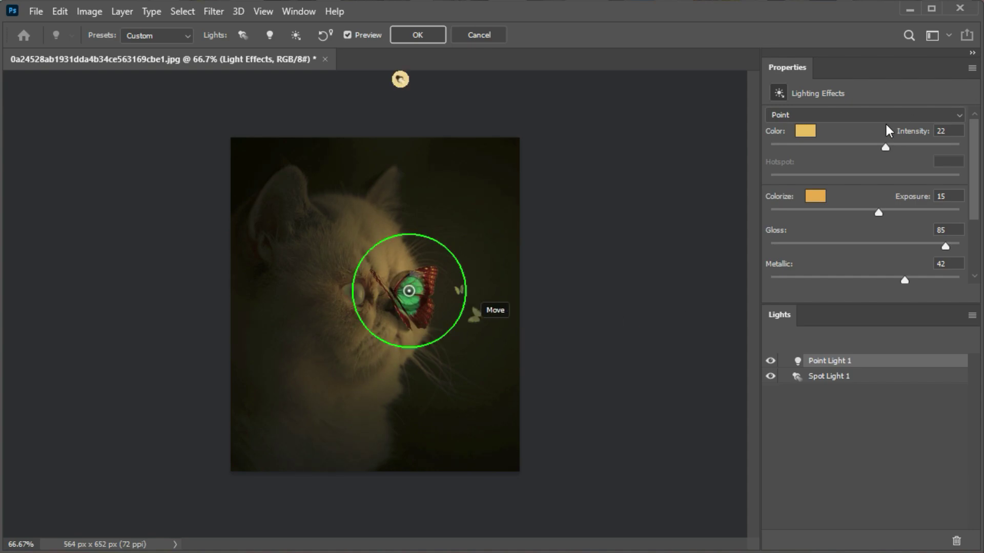
left_click(815, 133)
left_click_drag(502, 211, 683, 142)
key("Down")
key("Down")
left_click(748, 470)
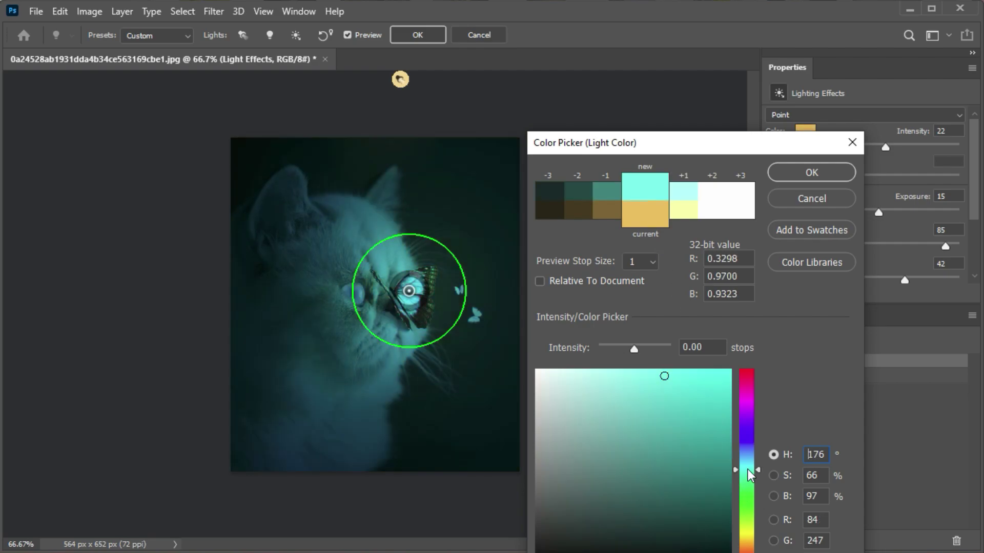
left_click(670, 383)
left_click(672, 384)
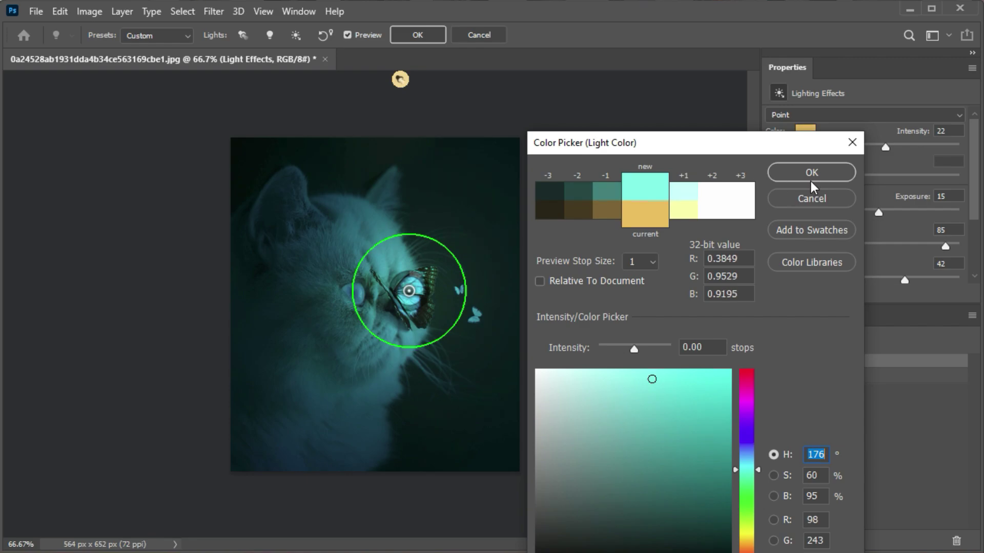
left_click(811, 175)
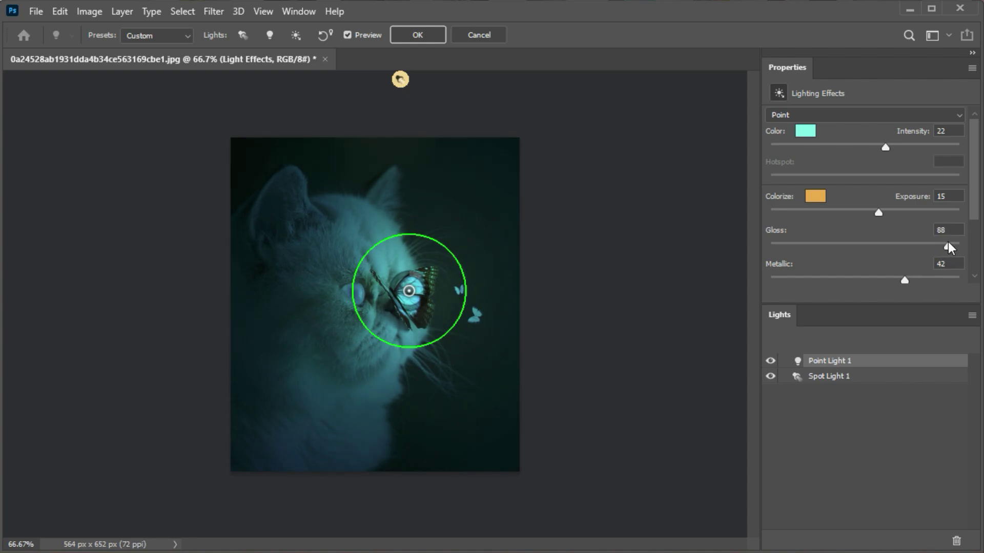
Step: Set the lighting's gloss to 80, metallic to -5 and ambience to -10, and delete Spot Light 1
left_click_drag(938, 246, 939, 245)
left_click_drag(904, 280, 859, 279)
scroll(865, 281, "down", 3)
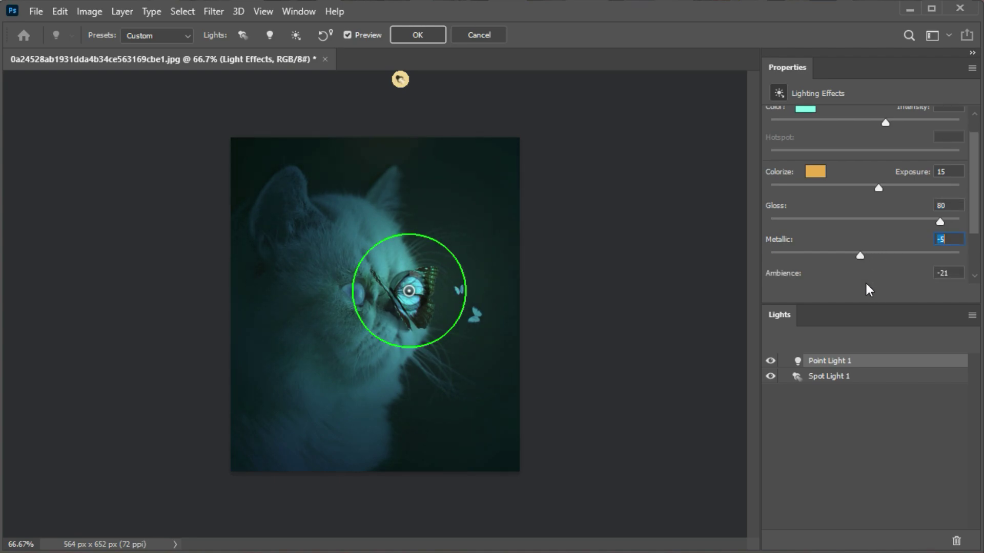
left_click_drag(847, 251, 852, 250)
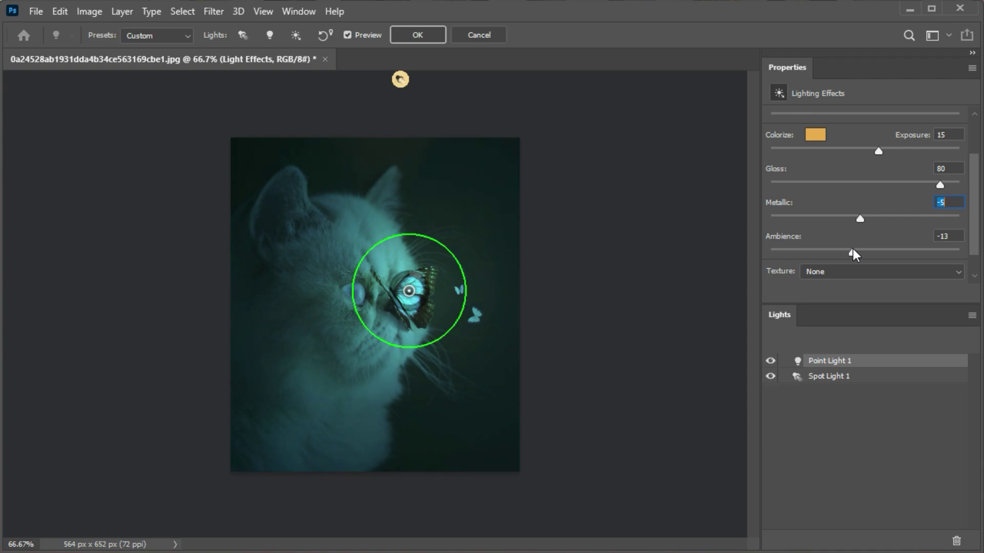
left_click_drag(854, 248, 855, 246)
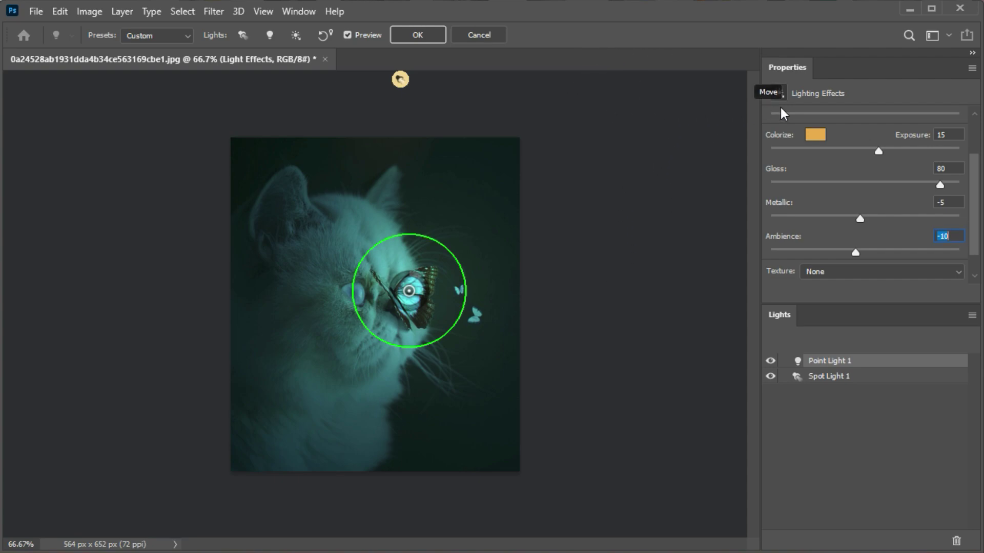
scroll(835, 214, "up", 3)
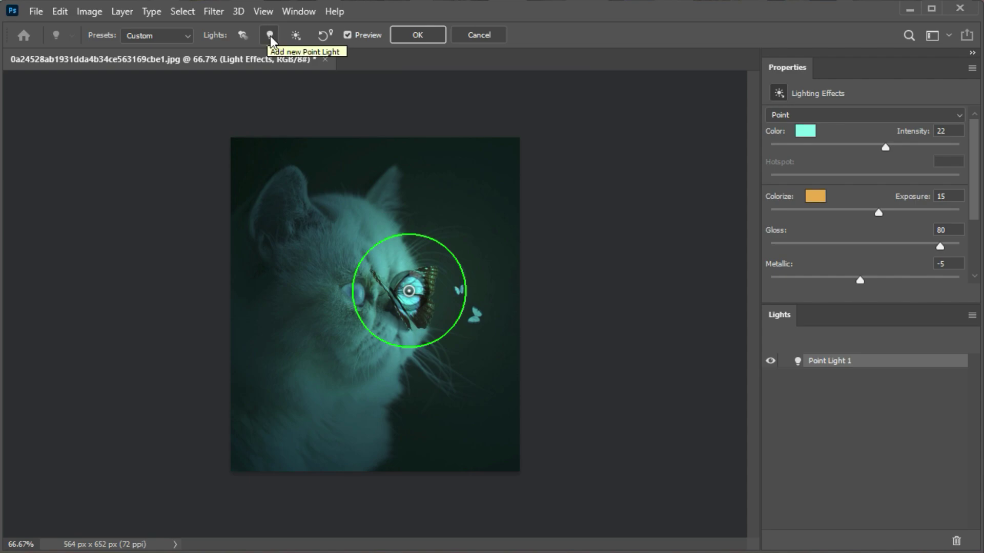
Step: Add a second point light, centre it on the large butterfly and shrink it to the size of the wing
left_click(271, 38)
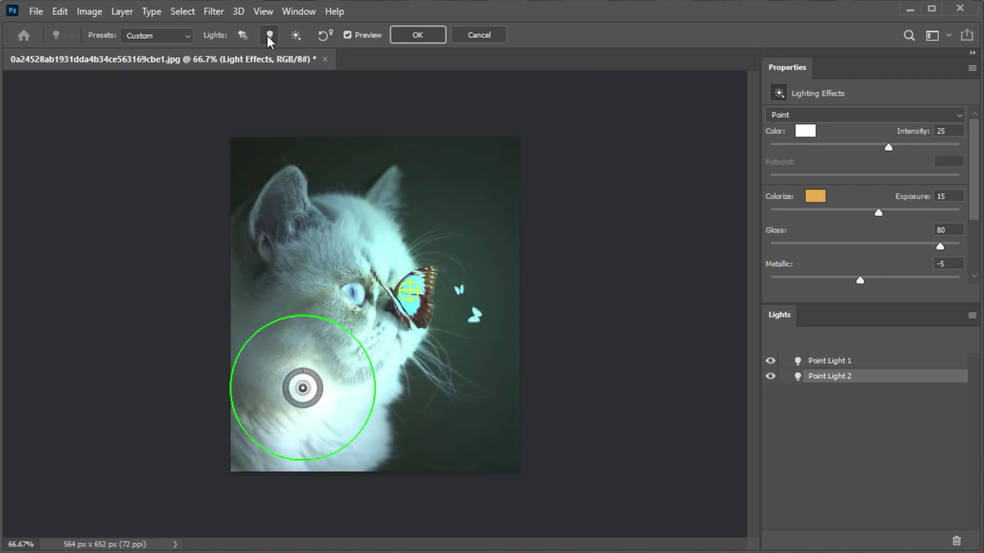
left_click_drag(301, 391, 384, 343)
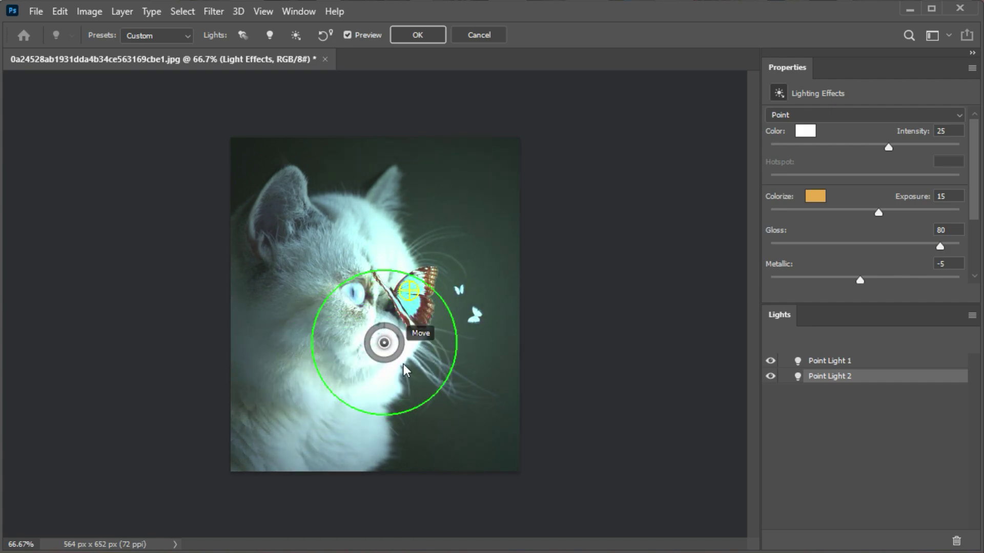
left_click_drag(407, 416, 410, 300)
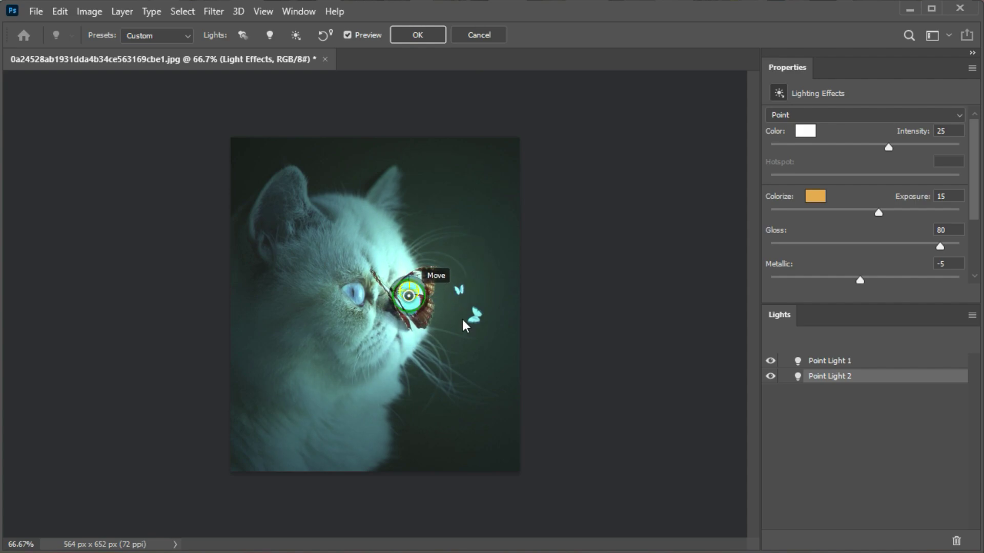
Step: Set the light colour of Point Light 2 to light blue with H 191, S 71, B 95
left_click(809, 131)
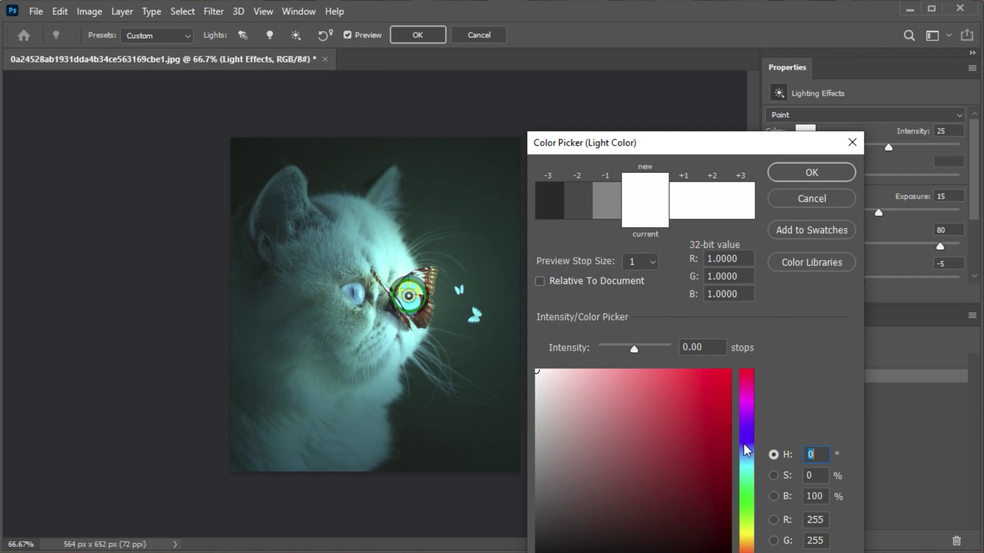
left_click(748, 462)
left_click(631, 386)
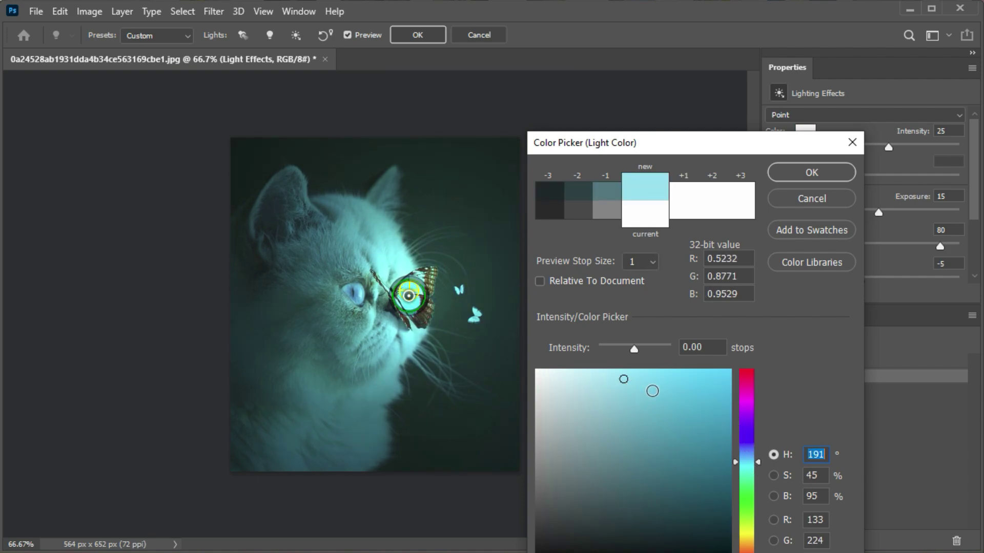
left_click(674, 379)
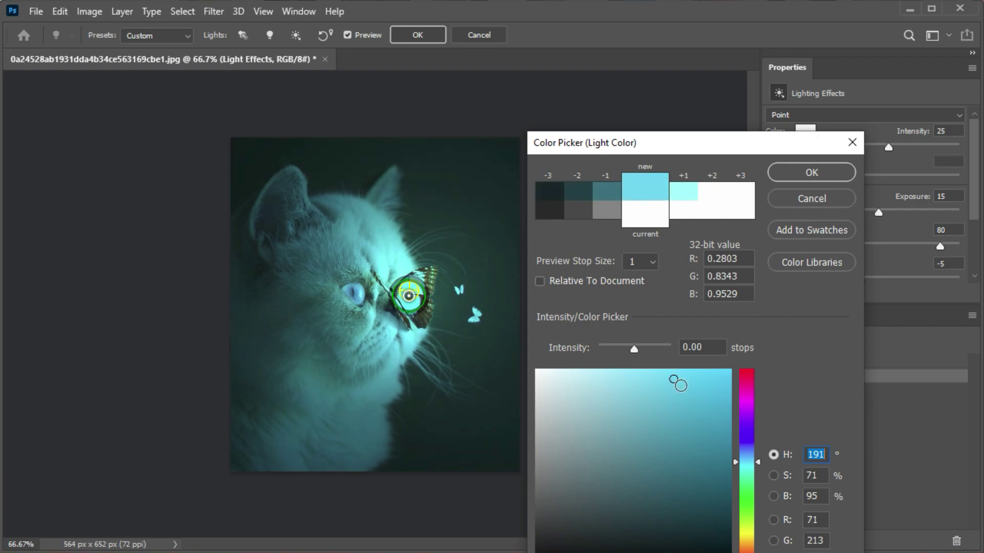
left_click(804, 174)
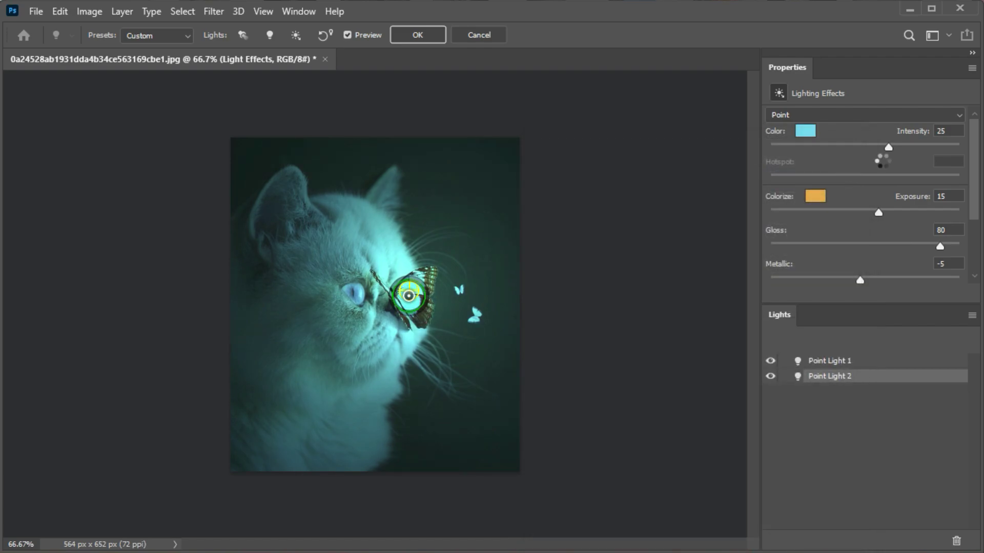
Step: Set Point Light 2's intensity to 15 and the ambience to -22, and apply the lighting effects
left_click_drag(889, 147, 877, 152)
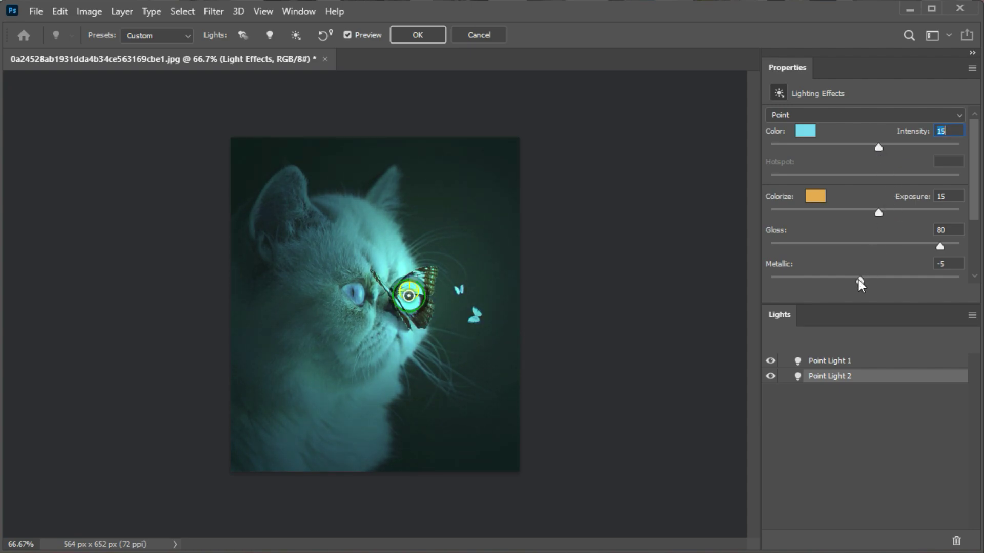
scroll(858, 279, "down", 3)
left_click_drag(857, 251, 847, 252)
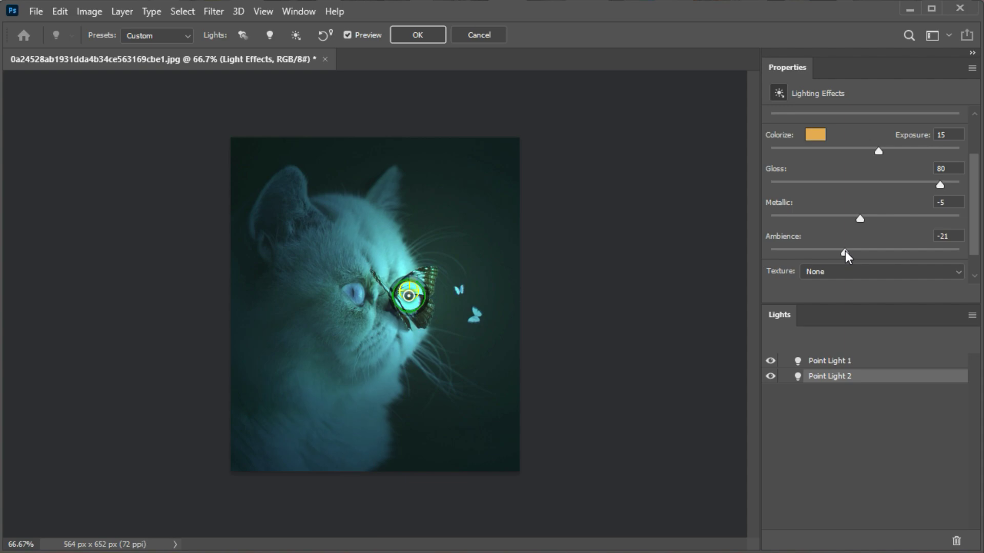
left_click_drag(844, 251, 844, 251)
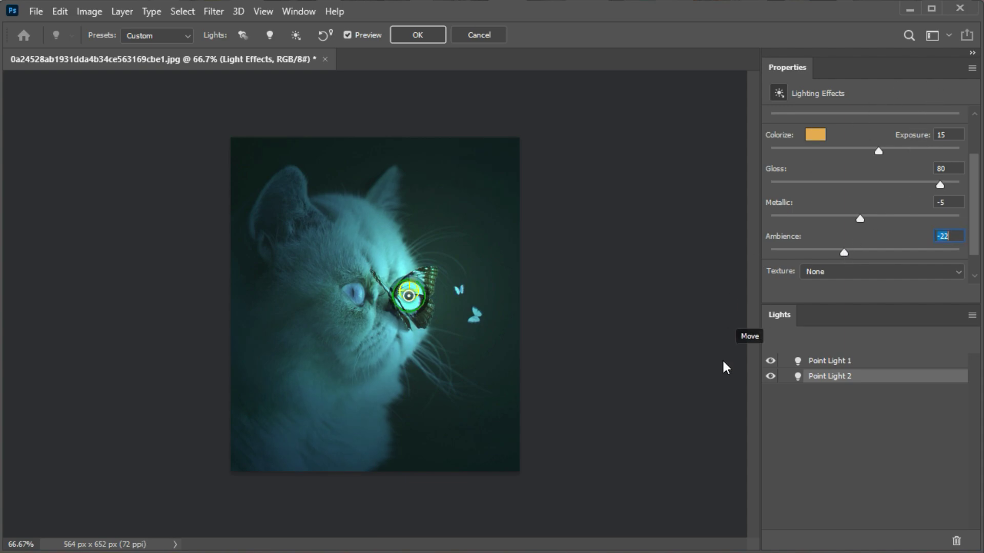
left_click(425, 33)
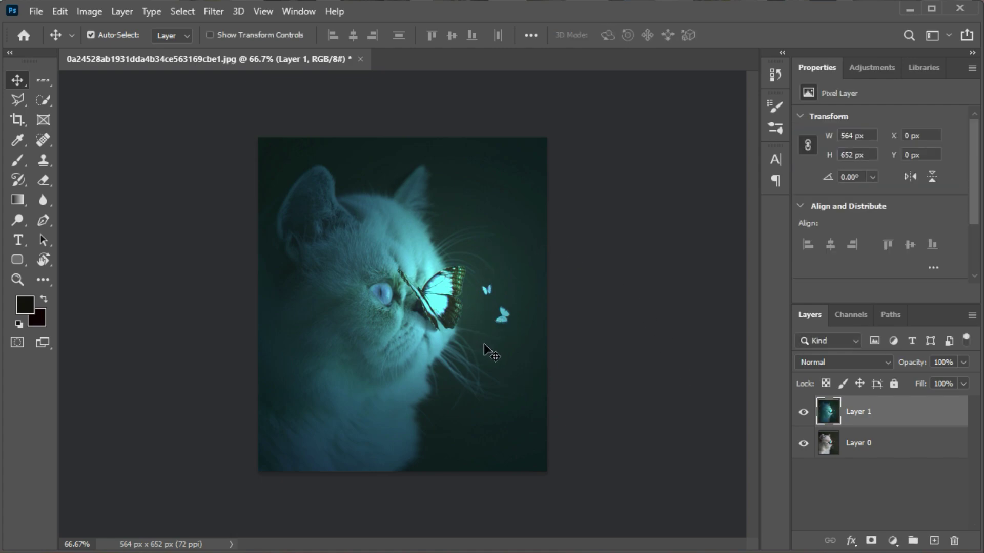
Step: Select the wide wing of the large butterfly on the cat's nose with the Quick Selection tool
left_click(41, 101)
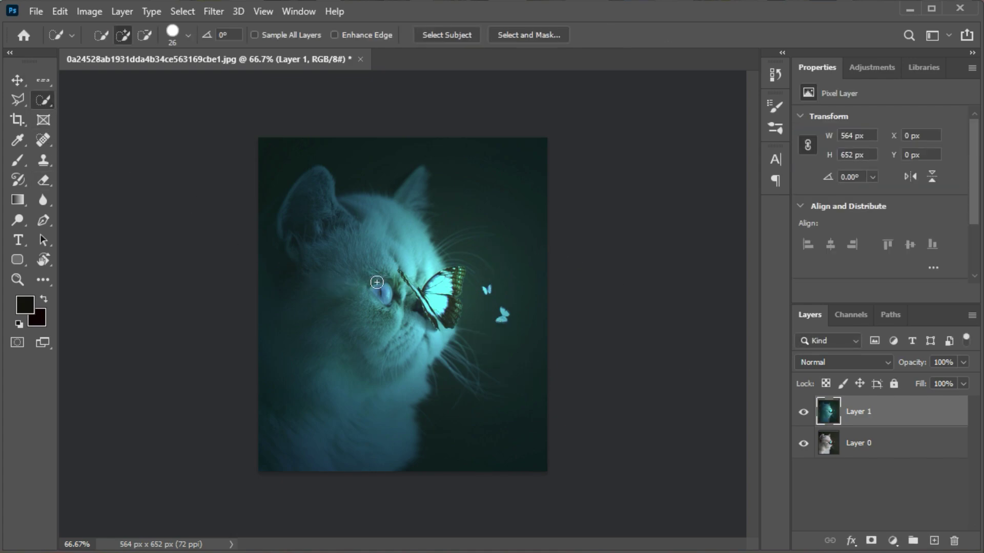
mouse_move(457, 292)
left_mouse_down()
mouse_move(433, 309)
mouse_move(451, 320)
mouse_move(463, 278)
mouse_move(451, 315)
mouse_move(440, 303)
left_mouse_up()
Step: Extend the selection to the butterfly's thin wing and missed edges using a Quick Selection brush size of 10
key("z")
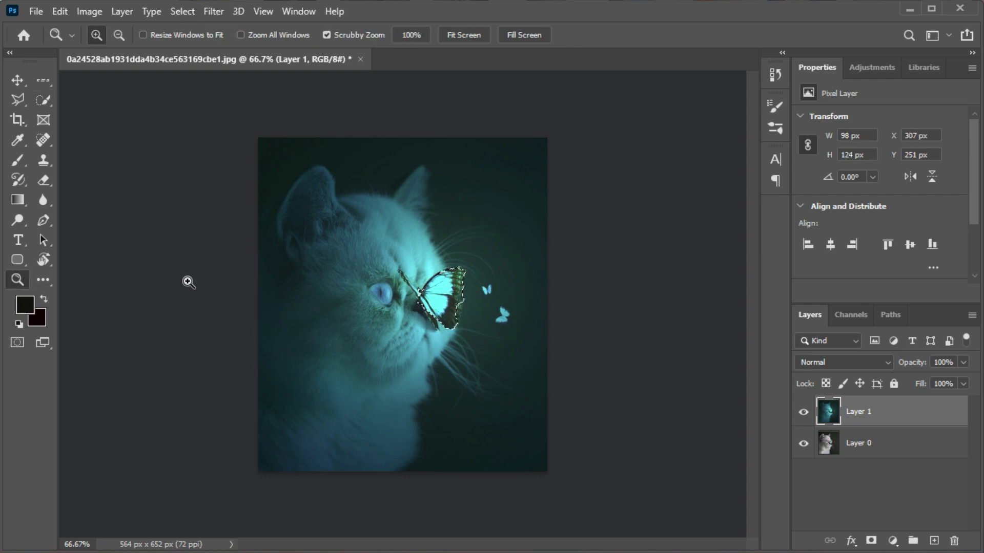
left_click_drag(342, 300, 475, 331)
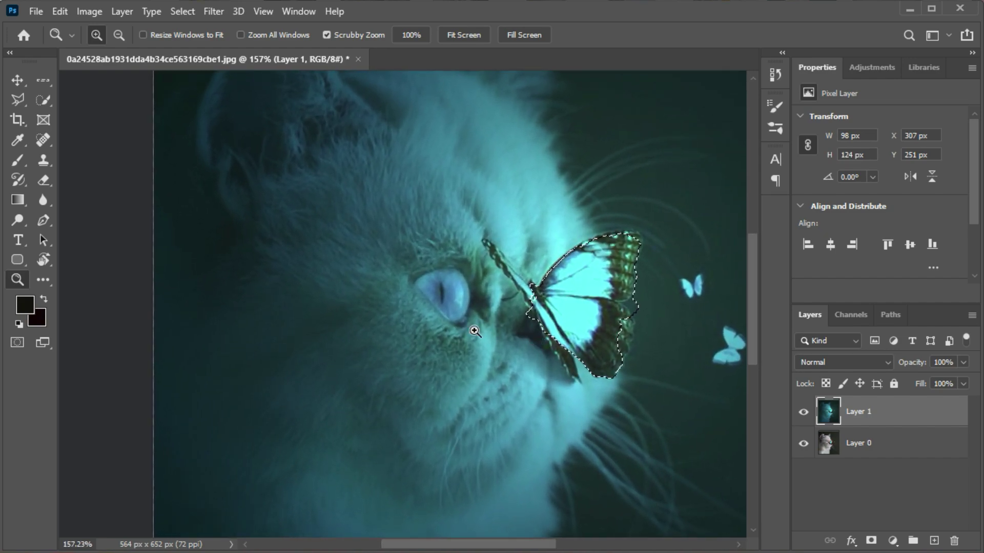
left_click(43, 101)
left_click(188, 35)
left_click_drag(120, 79, 110, 79)
left_click(558, 303)
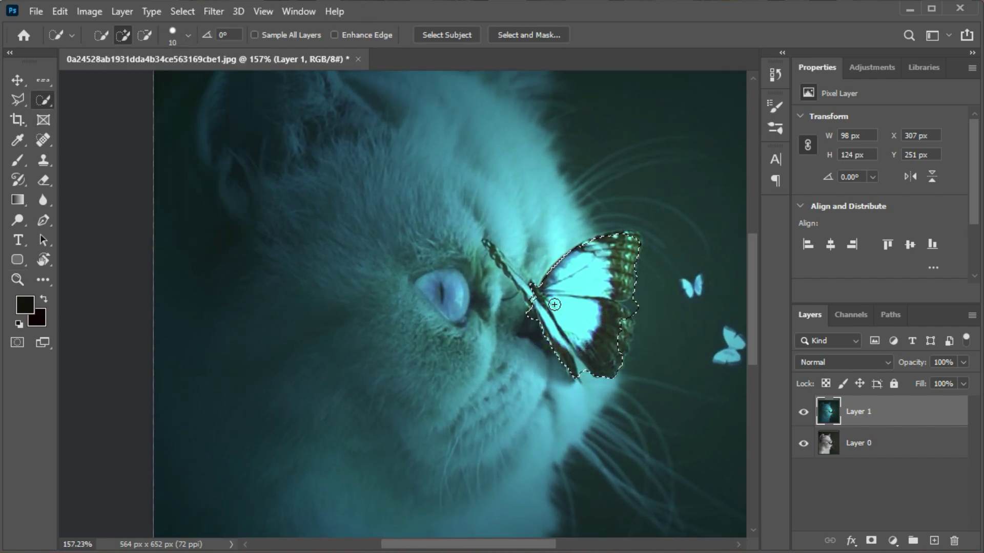
left_click(517, 282)
left_click(529, 268, "alt")
left_click(527, 321, "alt")
left_click(528, 272, "alt")
left_click(626, 331)
left_click(490, 245)
left_click(514, 260, "alt")
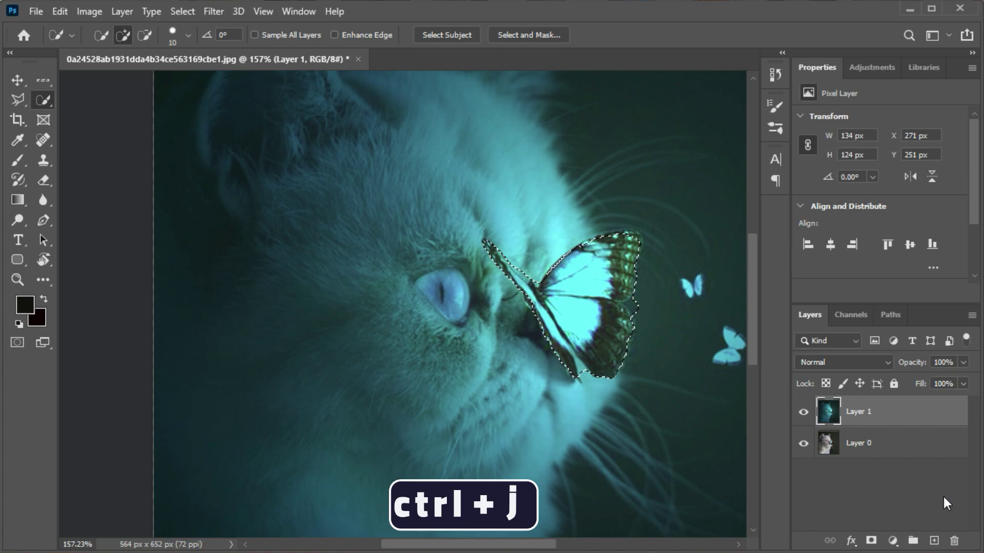
Step: Copy the selected butterfly onto a new layer
key("z")
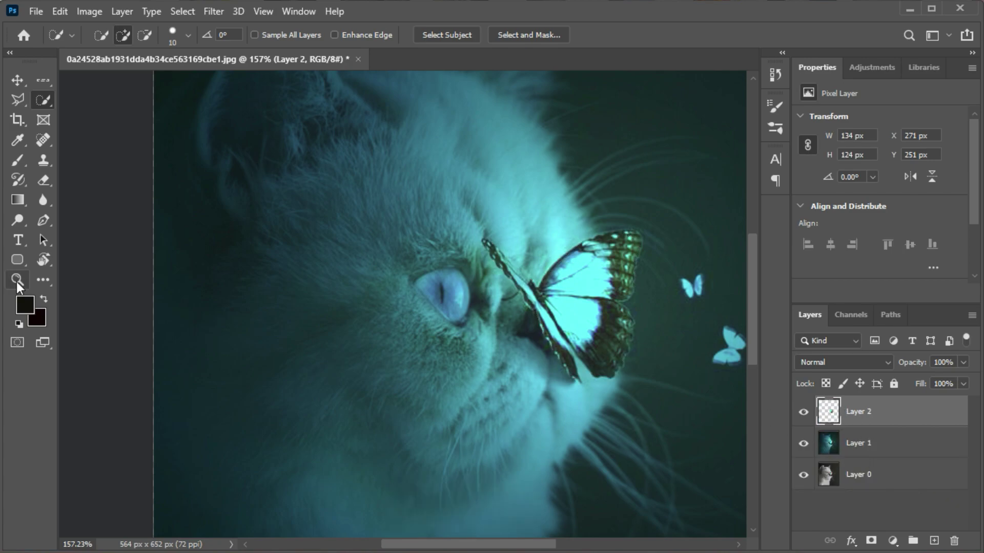
key("alt")
left_click_drag(427, 336, 420, 314)
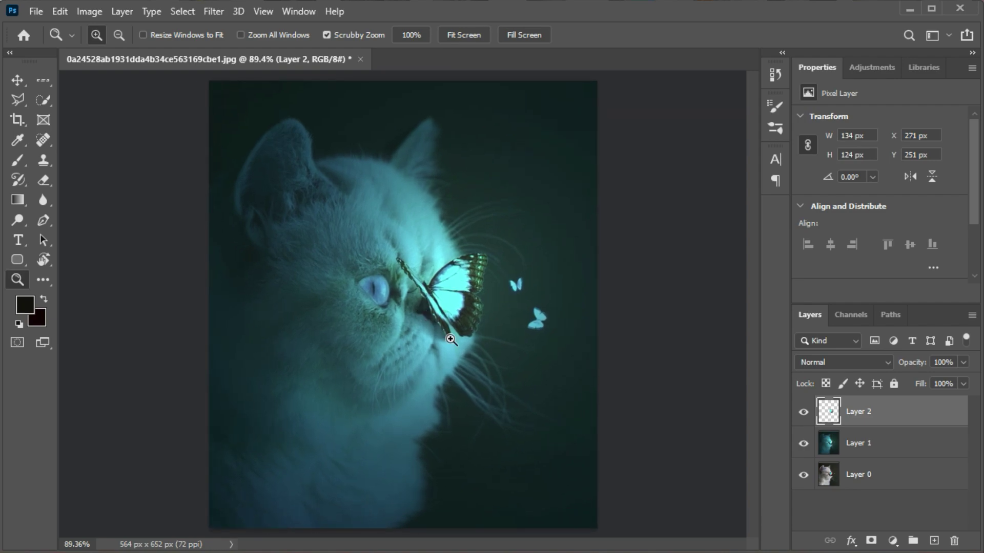
Step: Give the butterfly layer a turquoise Soft Light outer glow with size 117 px, opacity 70% and noise 9%
double_click(946, 422)
left_click_drag(527, 286, 897, 73)
left_click(640, 338)
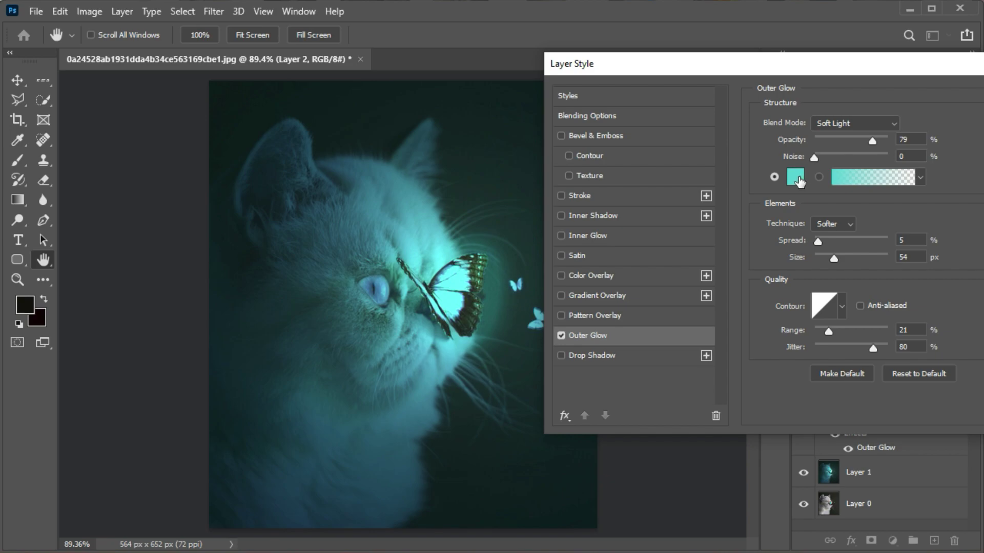
left_click_drag(831, 257, 853, 257)
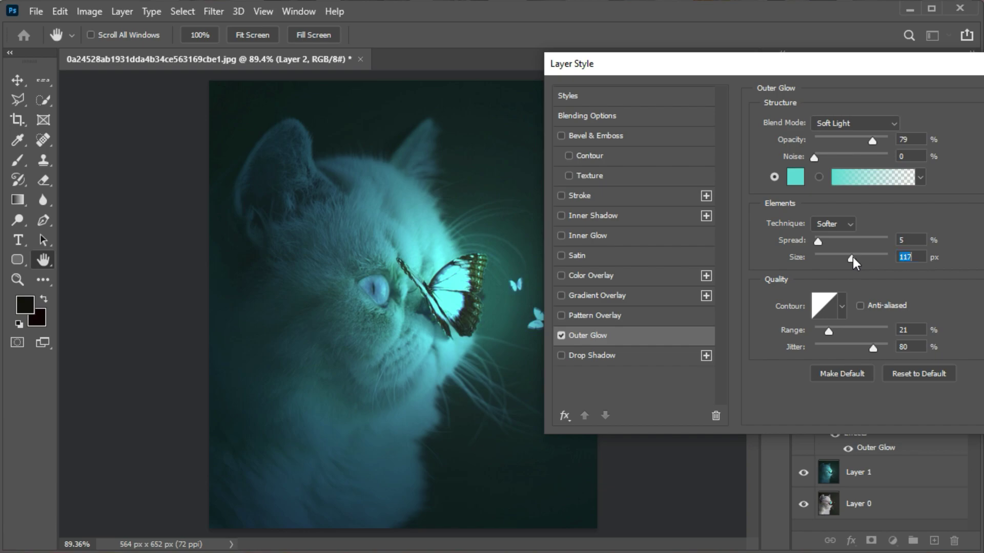
left_click(866, 143)
mouse_move(820, 158)
left_mouse_down()
mouse_move(850, 153)
mouse_move(820, 153)
left_mouse_up()
left_click_drag(858, 75, 882, 20)
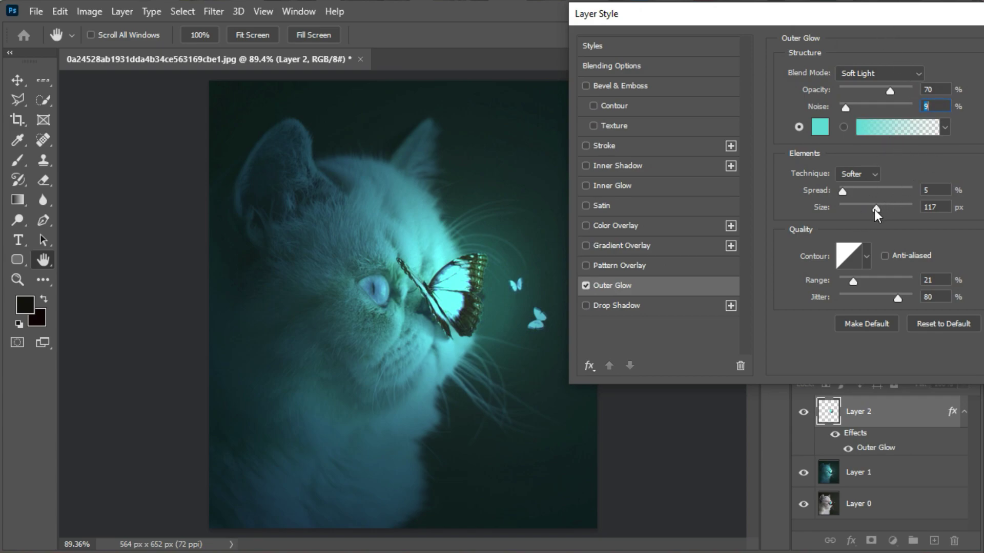
Step: Add an aqua drop shadow with opacity 34% and size 158 px to the butterfly layer and apply the layer style
left_click(590, 305)
left_click(673, 310)
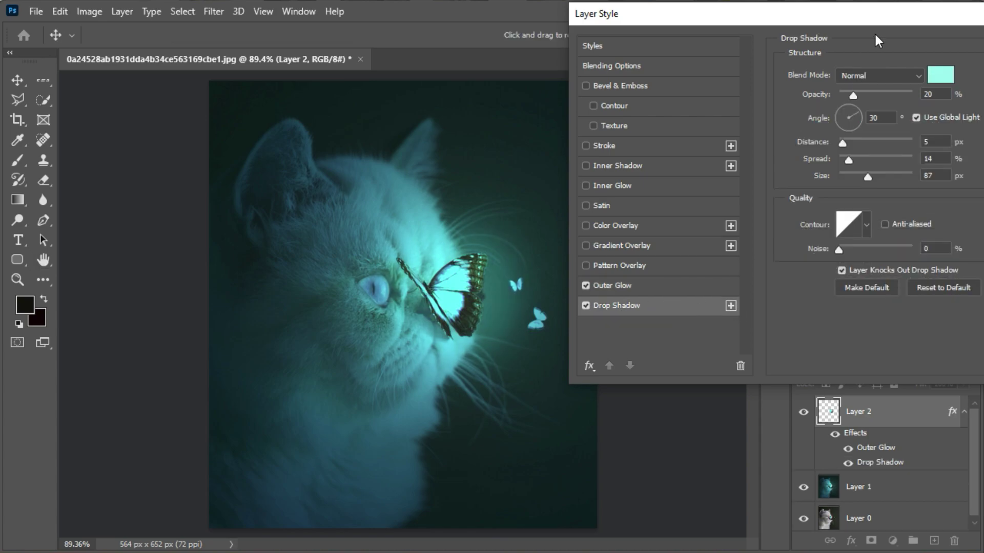
left_click_drag(857, 98, 865, 97)
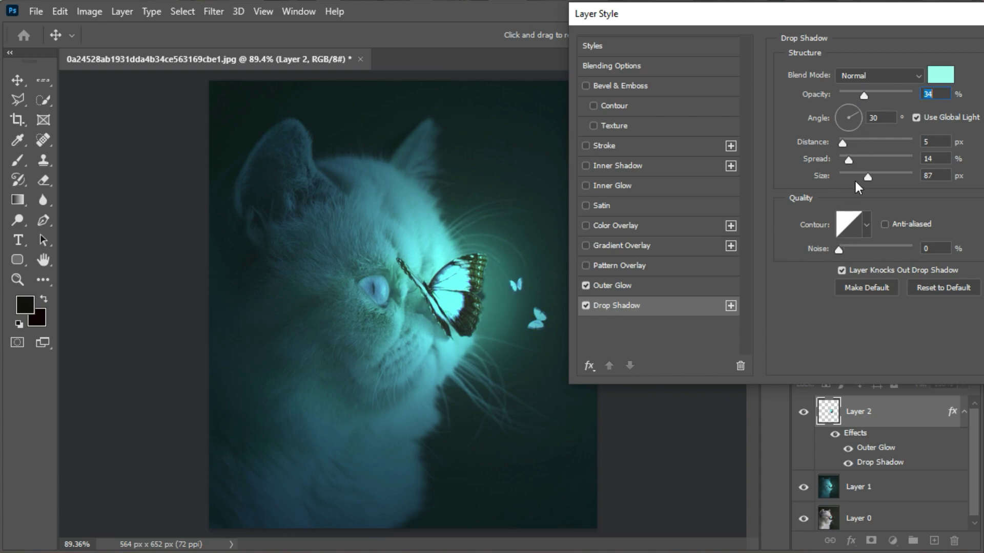
left_click_drag(869, 179, 893, 177)
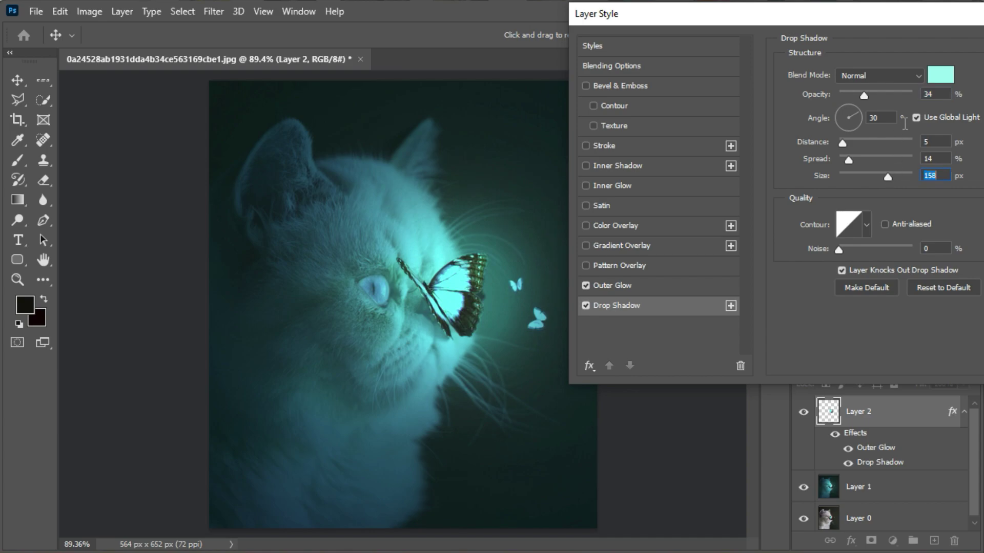
left_click_drag(902, 22, 632, 360)
left_click(840, 384)
Step: Outline the lower small butterfly with the Polygonal Lasso and copy it from Layer 1 onto a new layer
key("z")
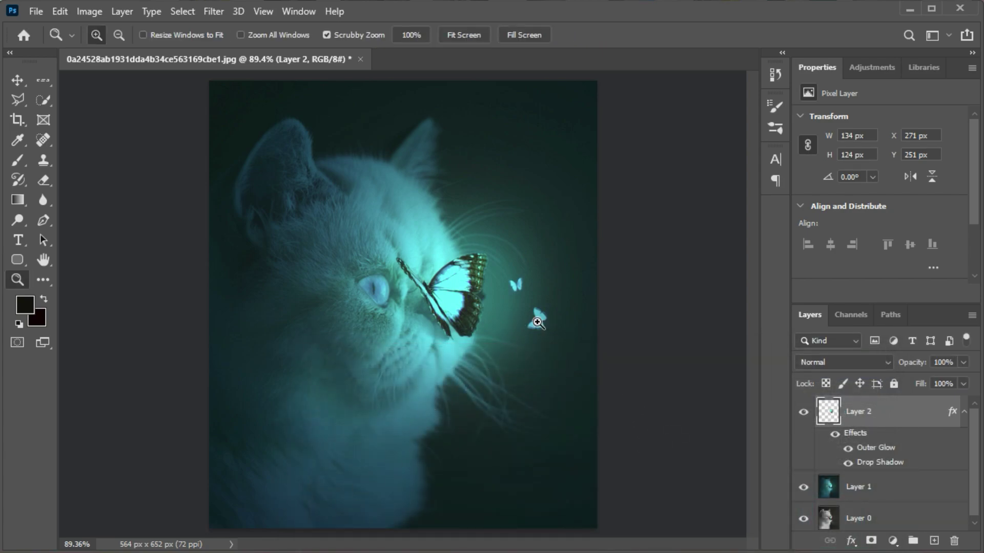
left_click_drag(569, 296, 571, 292)
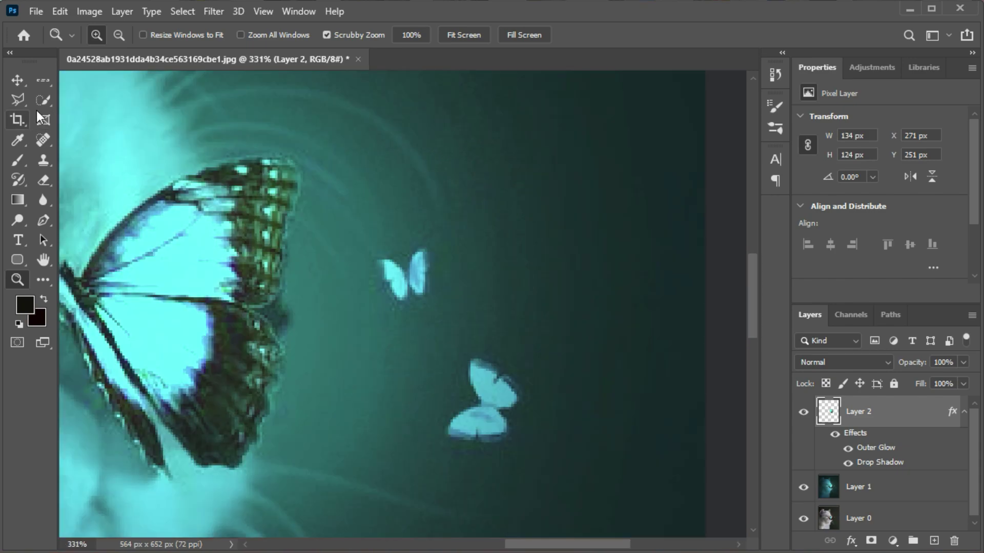
left_click(16, 99)
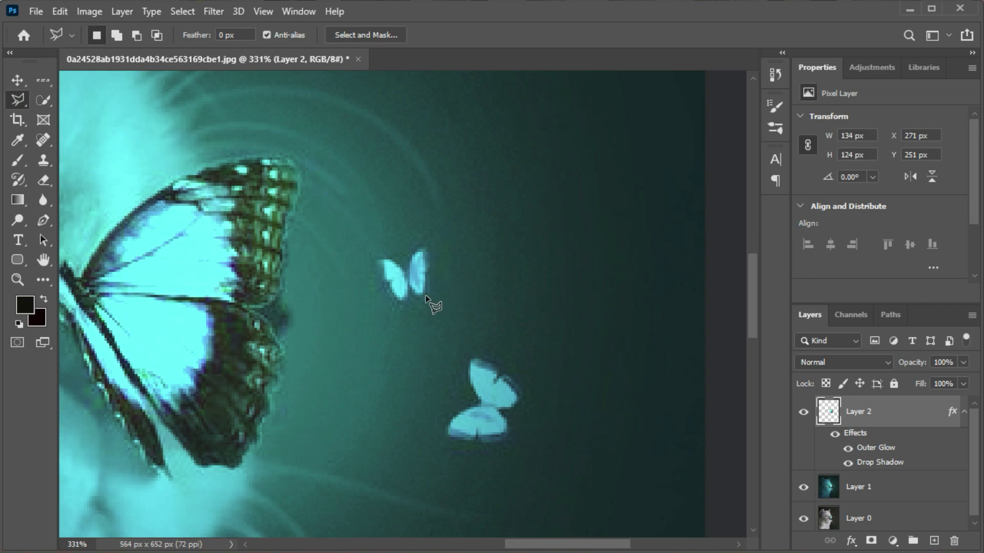
mouse_move(518, 392)
left_mouse_down()
mouse_move(473, 359)
mouse_move(468, 378)
mouse_move(480, 402)
mouse_move(449, 435)
mouse_move(449, 426)
mouse_move(450, 436)
mouse_move(479, 443)
mouse_move(512, 437)
mouse_move(501, 411)
mouse_move(518, 394)
left_mouse_up()
key("ctrl+j")
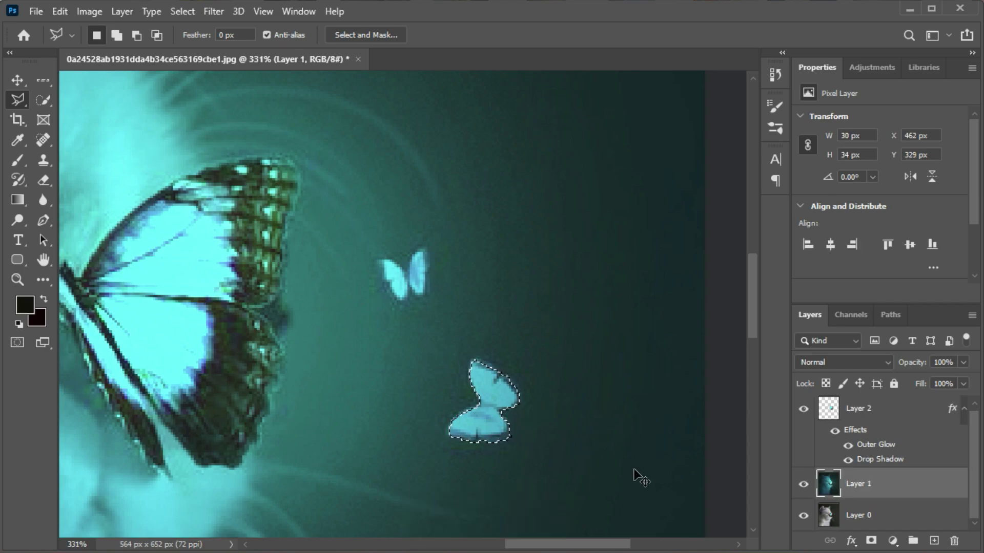
Step: Move the copied small butterfly layer above Layer 2 so it sits at the top of the layer stack
left_click(902, 409)
key("z")
left_click_drag(93, 307, 83, 316)
left_click_drag(899, 487, 885, 413)
Step: Give the small butterfly layer a turquoise Soft Light outer glow with opacity 77% and size 73 px
double_click(903, 420)
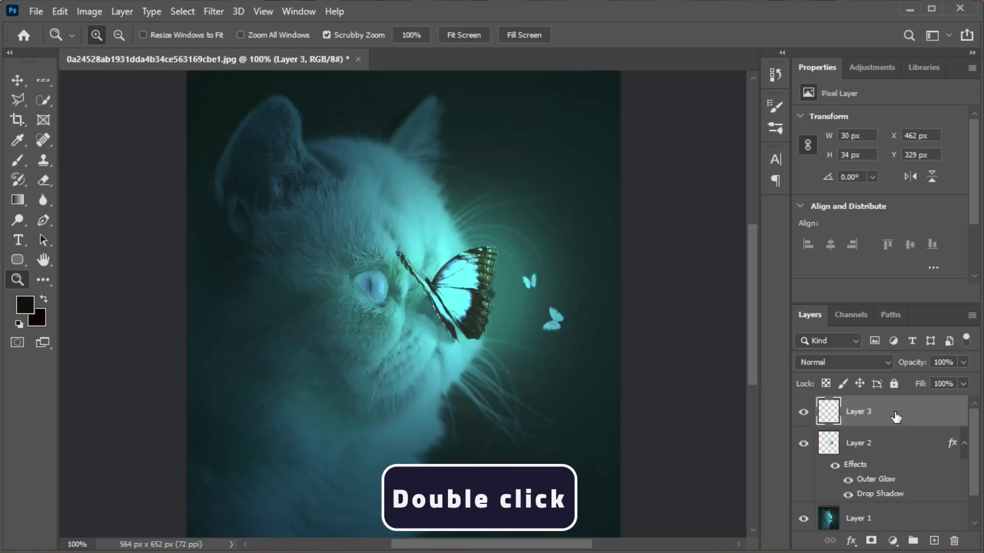
left_click_drag(536, 282, 836, 82)
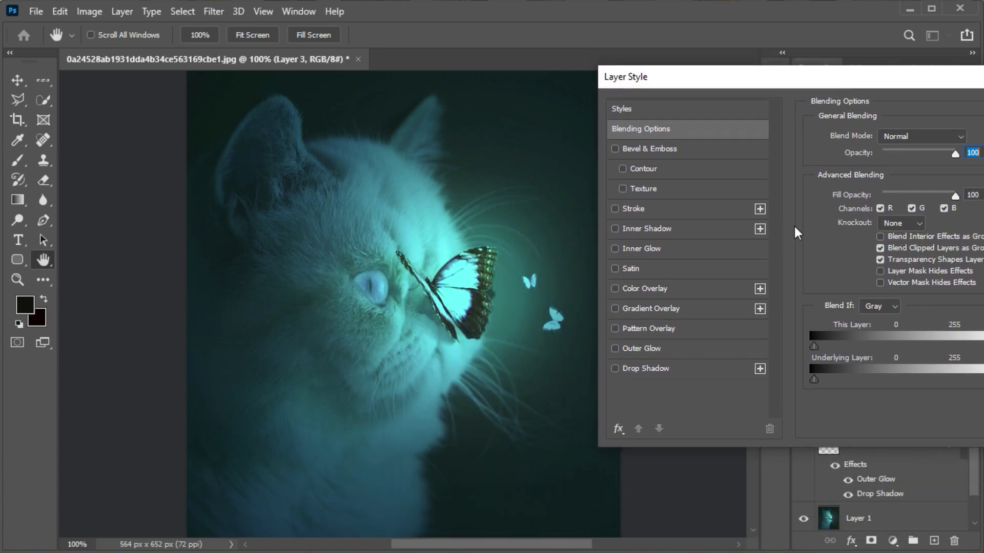
left_click(615, 348)
left_click(681, 347)
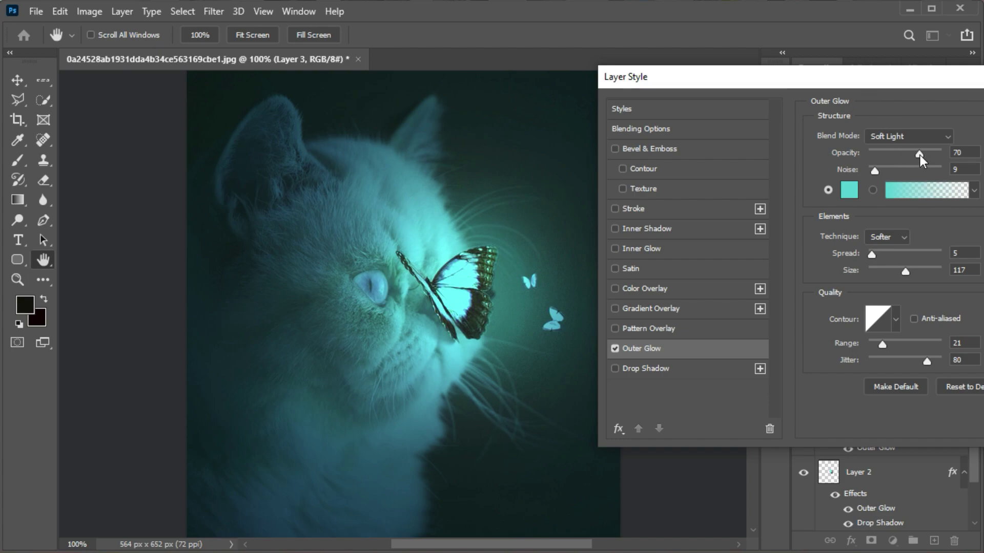
left_click_drag(923, 155, 926, 155)
left_click_drag(817, 71, 833, 25)
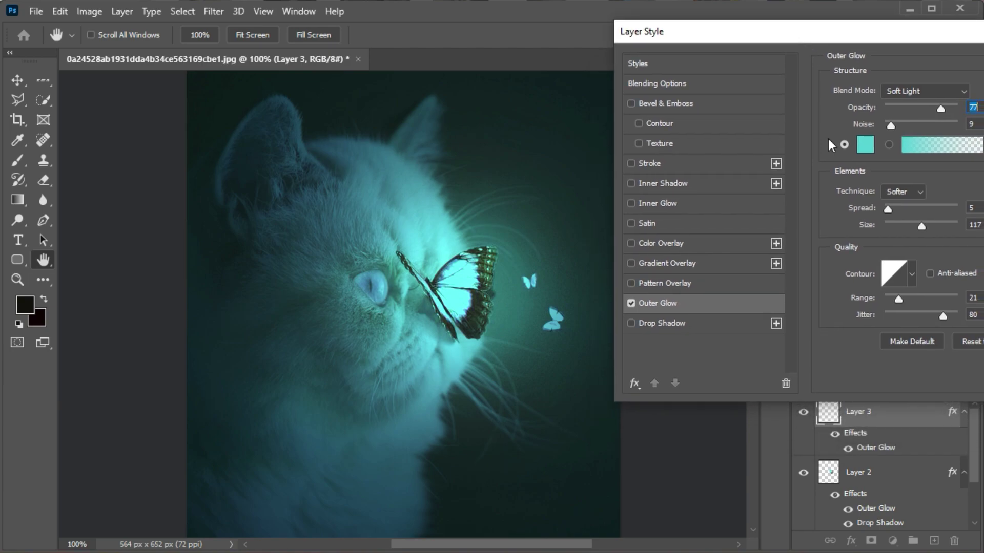
left_click_drag(908, 225, 910, 226)
left_click_drag(886, 40, 875, 72)
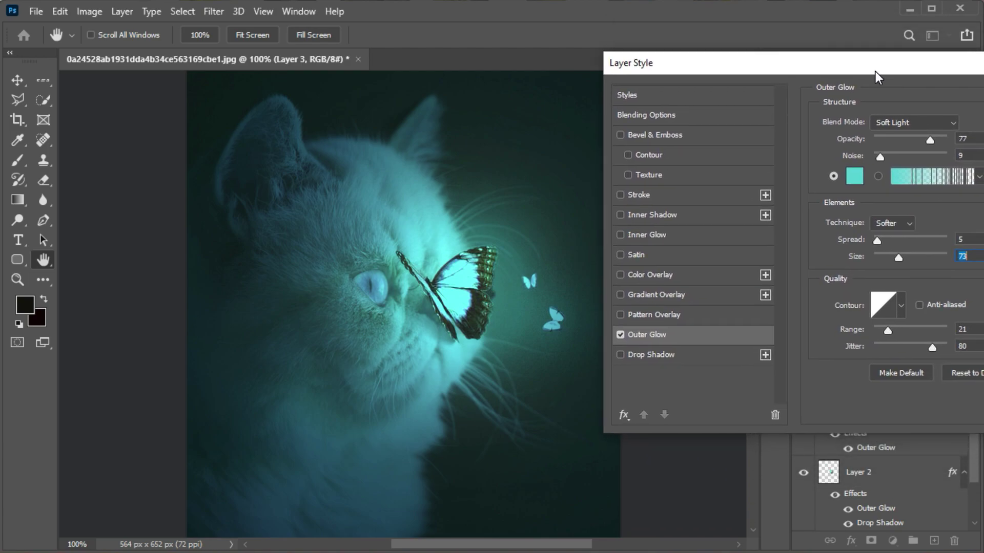
Step: Add an aqua drop shadow with size 158 px to the small butterfly layer, adjust its opacity and apply the layer style
left_click(621, 356)
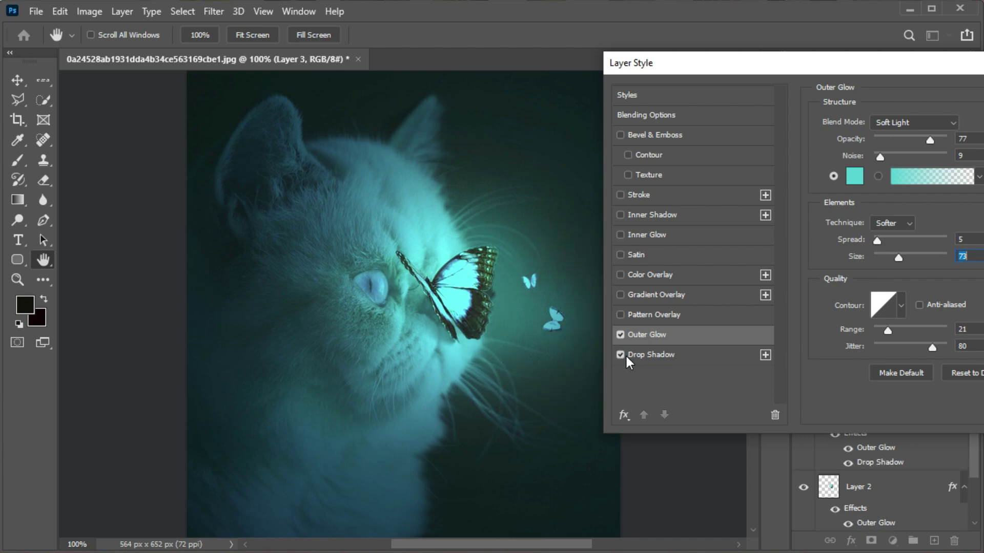
left_click(718, 354)
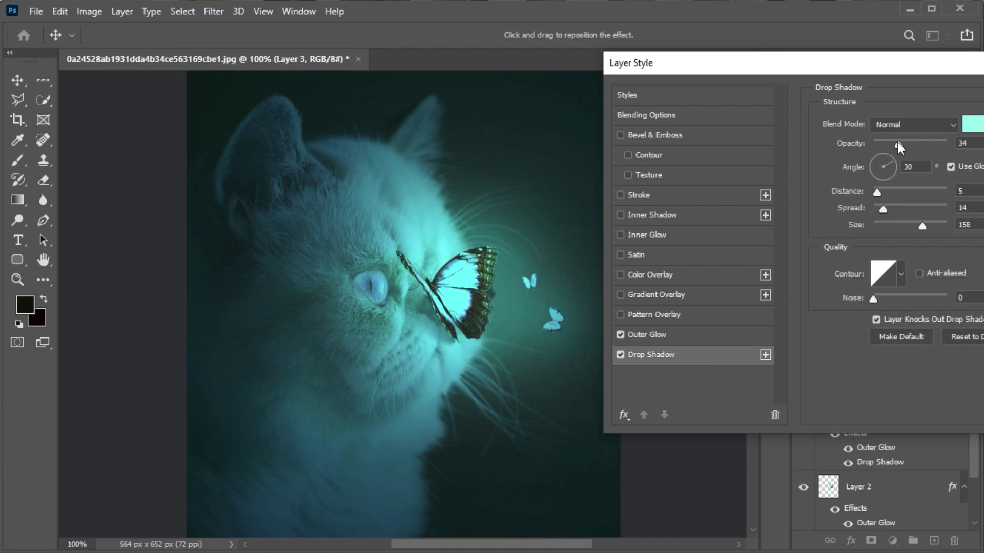
left_click_drag(903, 149, 905, 149)
left_click_drag(912, 74, 555, 412)
left_click(742, 444)
Step: Place the Preview27 bokeh image over the cat's face at 52.22% scale, rotated 89.13°, with the Color Dodge blend mode
key("z")
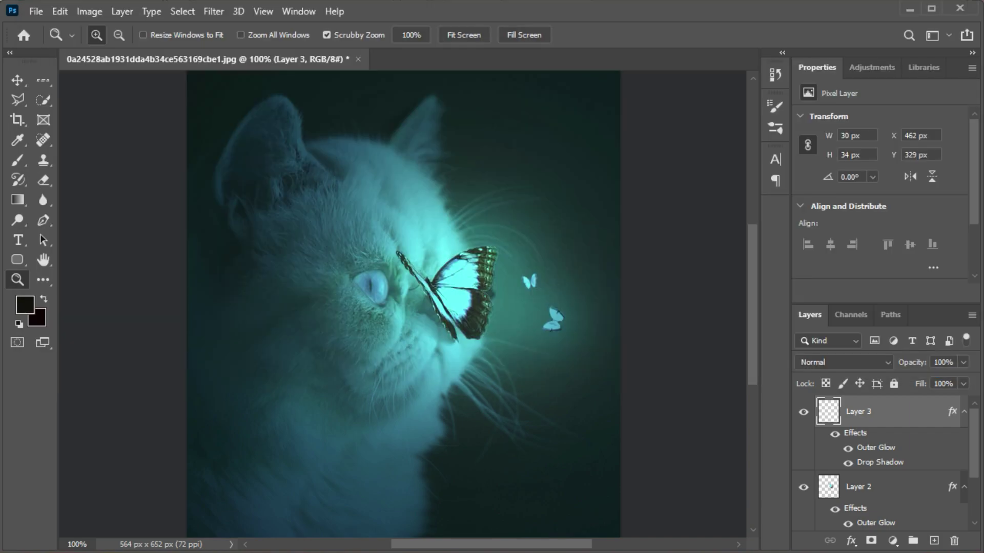
left_click_drag(458, 313, 467, 326)
left_click_drag(655, 164, 481, 456)
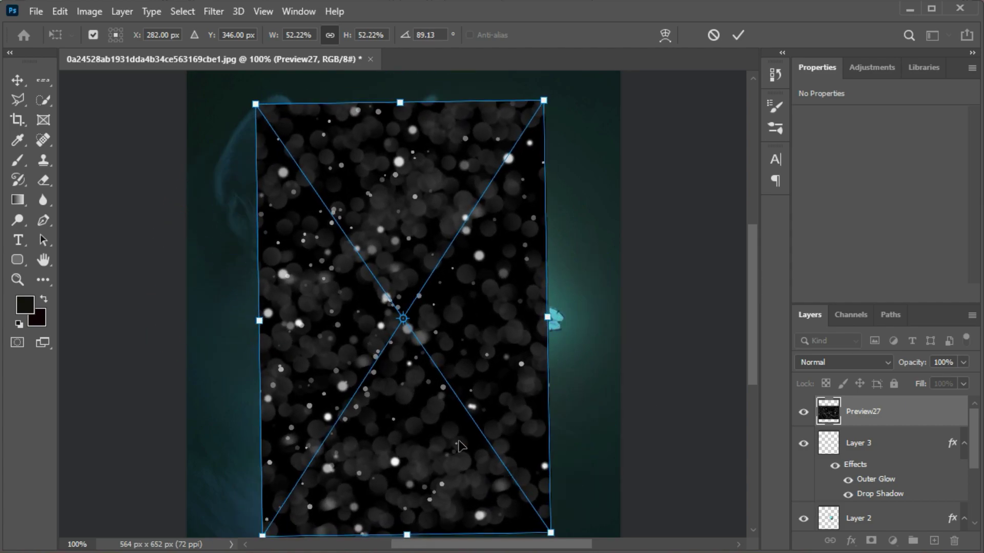
left_click_drag(341, 337, 413, 324)
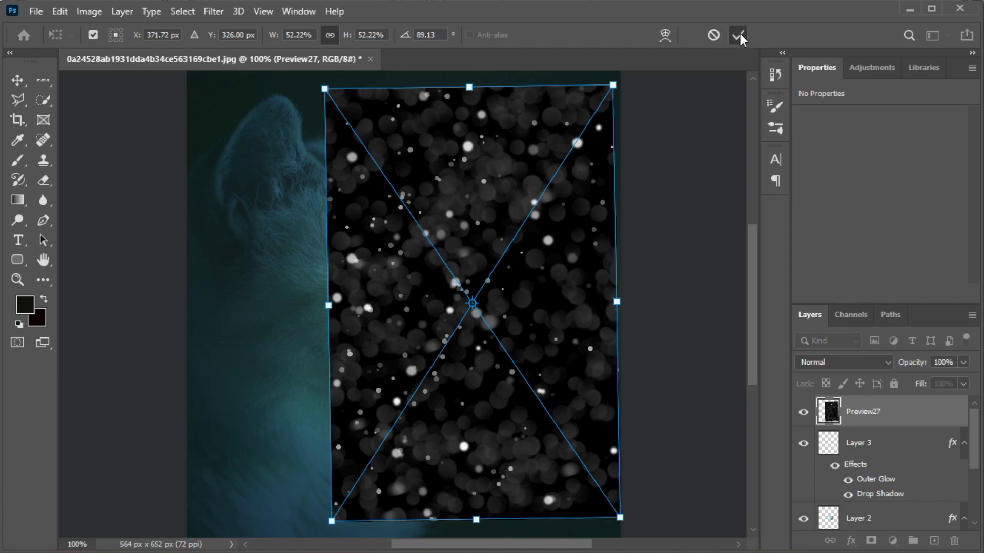
left_click(738, 35)
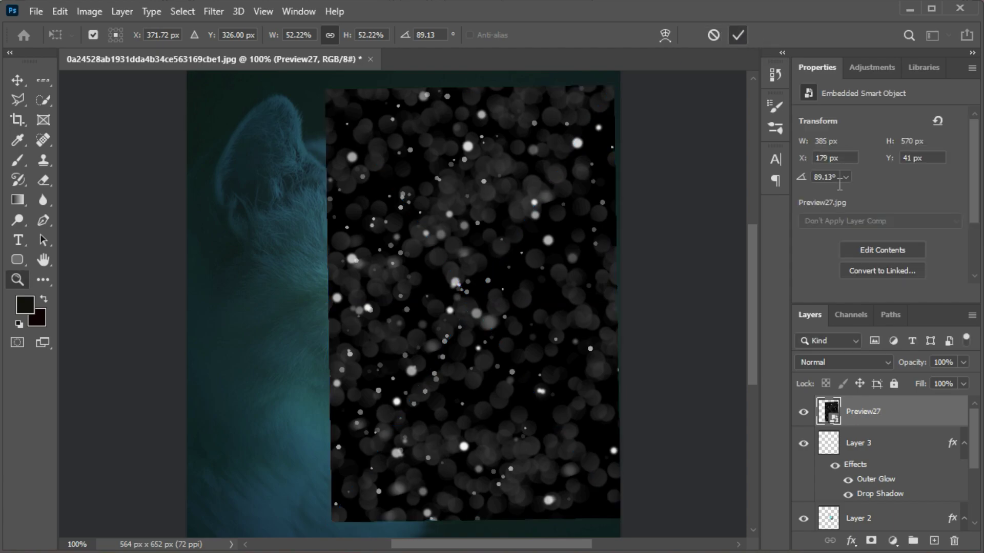
left_click(851, 361)
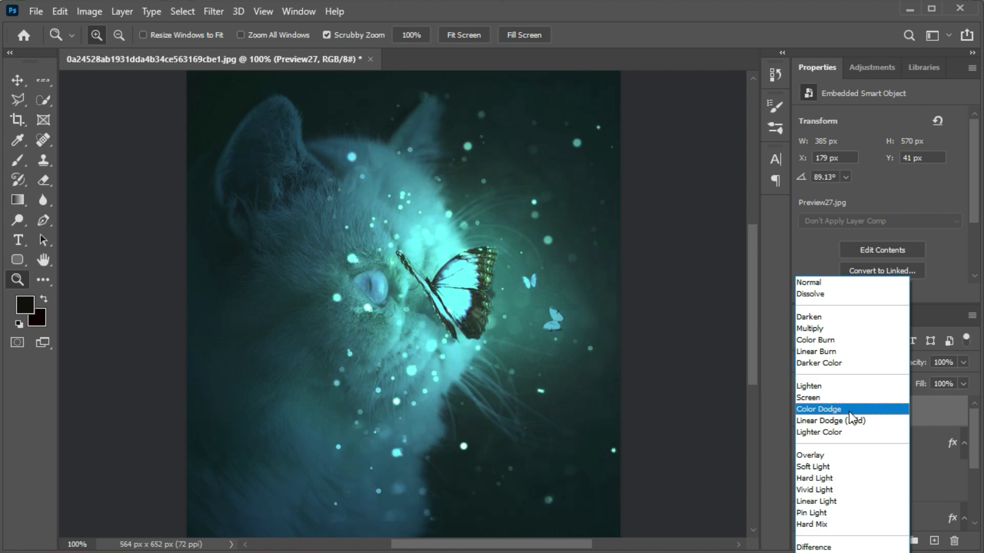
left_click(850, 413)
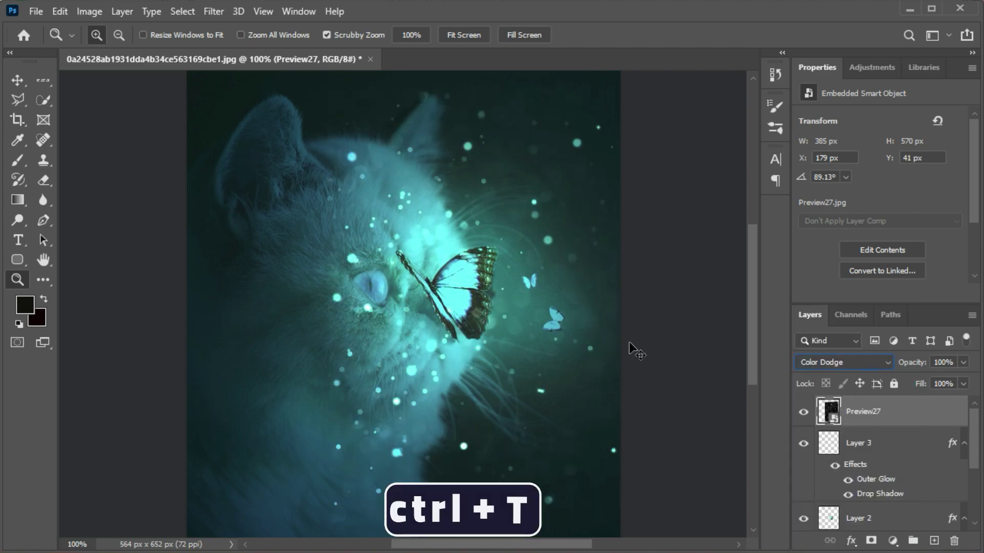
Step: Enlarge the Preview27 bokeh layer to 55.63% and shift it over the butterflies and the background beside the cat's face
key("ctrl+t")
left_click_drag(479, 521, 475, 419)
left_click_drag(483, 318, 522, 381)
left_click_drag(516, 486, 522, 523)
left_click_drag(519, 156, 527, 66)
left_click_drag(504, 243, 543, 263)
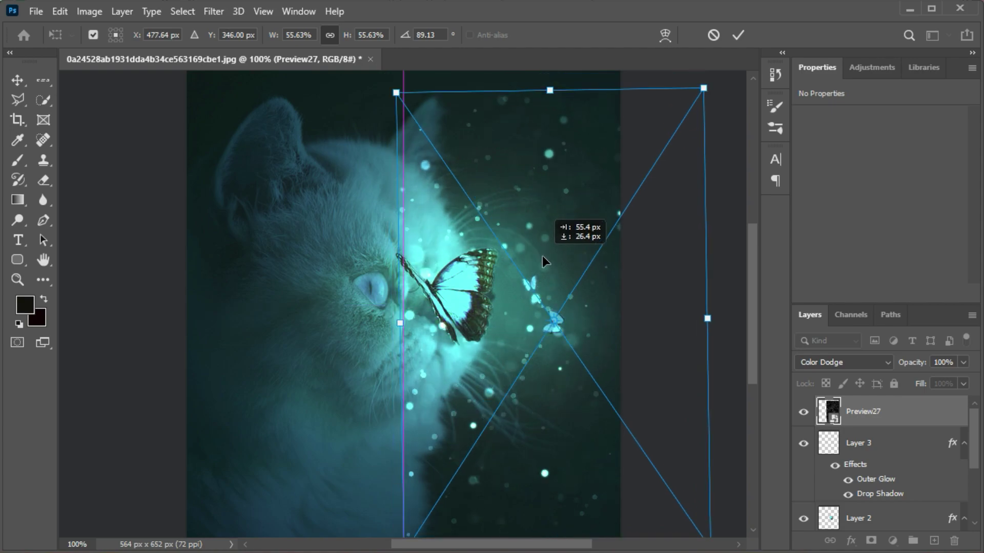
left_click(742, 34)
key("z")
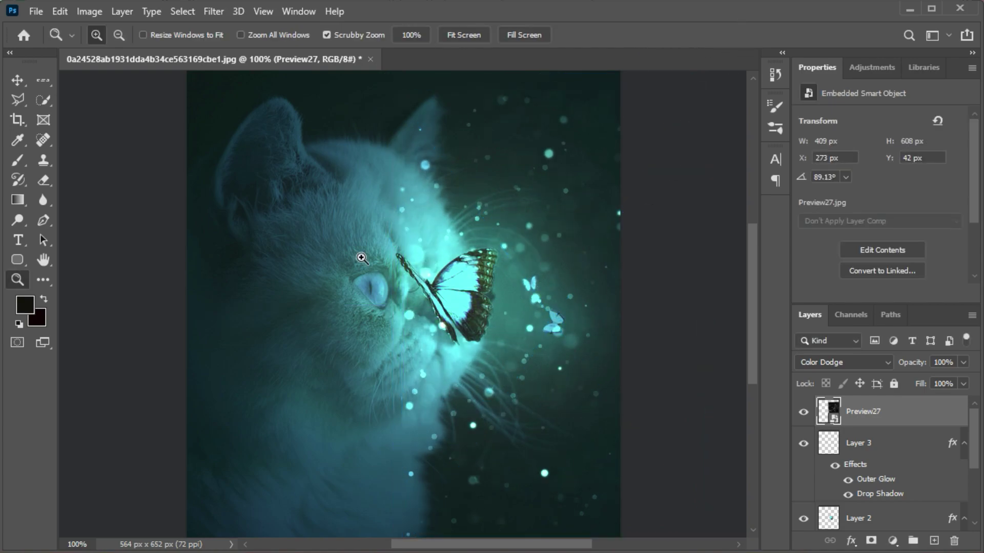
Step: Clone bokeh particles sampled from Preview27 onto the cat's cheek on a new layer above it, using the Clone Stamp
left_click(41, 162)
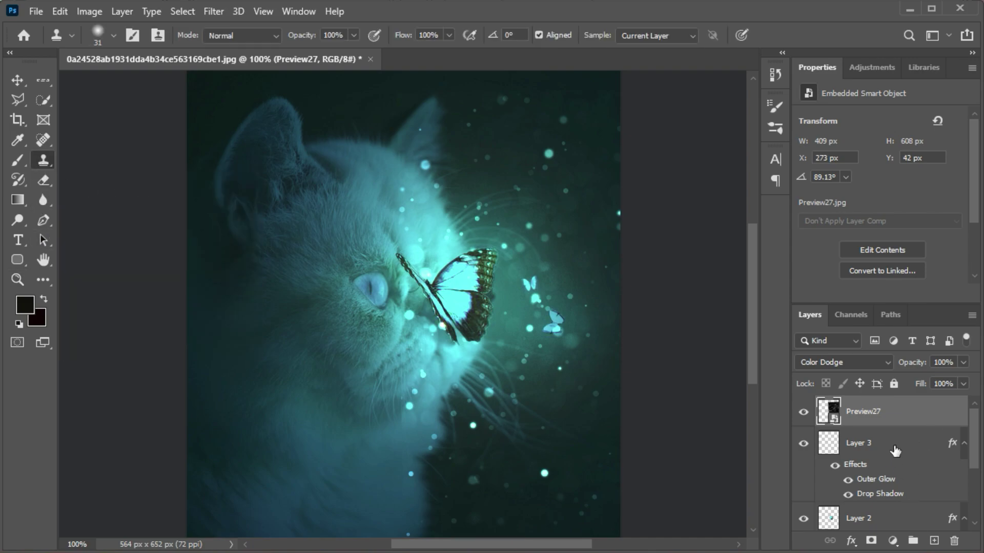
left_click(933, 541)
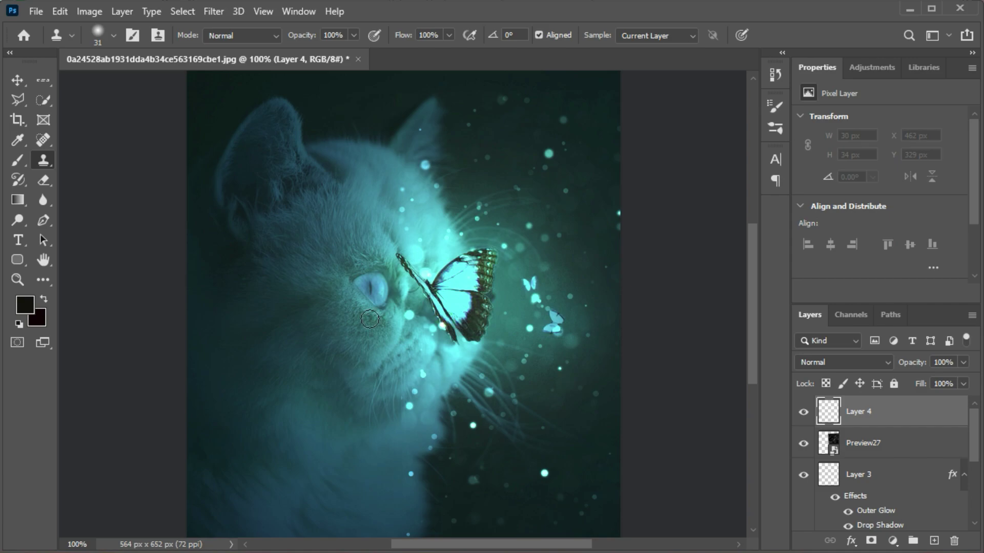
left_click(881, 445)
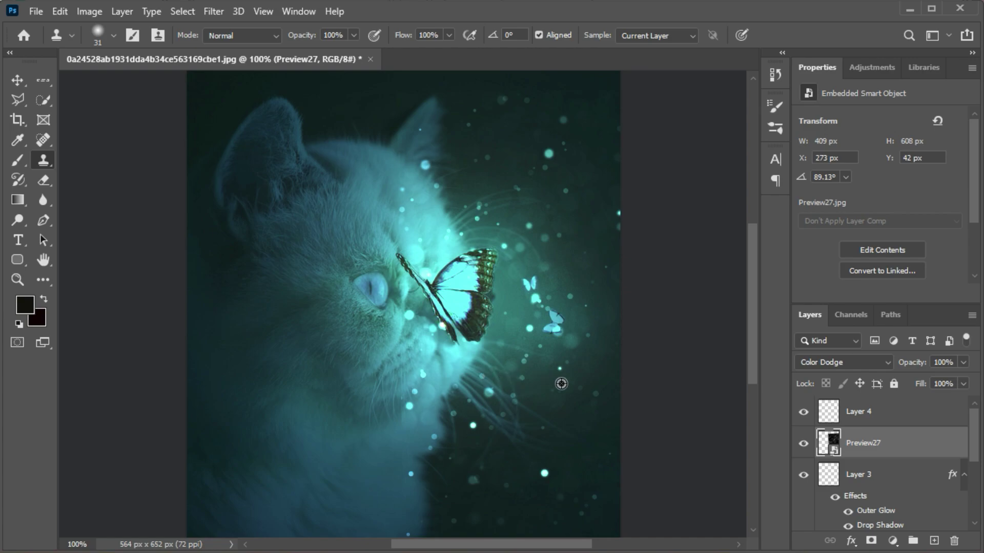
left_click(864, 416)
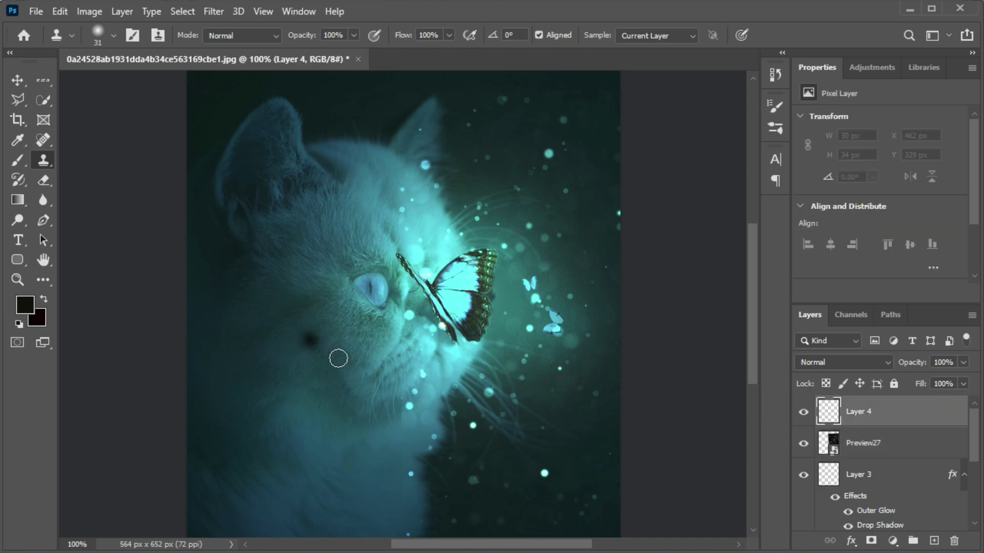
mouse_move(356, 379)
left_mouse_down()
mouse_move(337, 388)
mouse_move(370, 410)
mouse_move(382, 379)
mouse_move(354, 395)
left_mouse_up()
Step: Set the cloned particle layer to Color Dodge and clone more particles over the cat's forehead, ear, cheek and chest
left_click(836, 364)
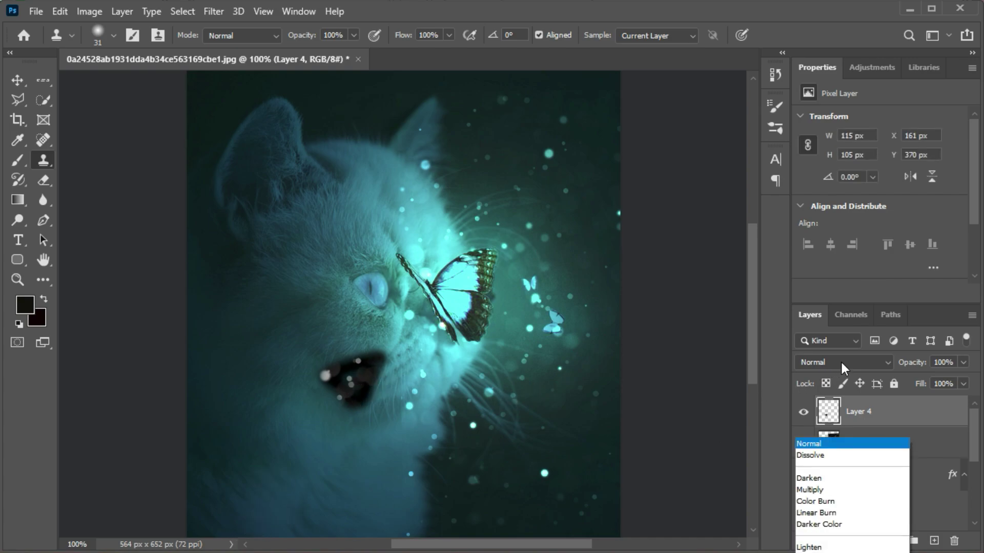
left_click(846, 410)
mouse_move(388, 138)
left_mouse_down()
mouse_move(373, 145)
mouse_move(393, 173)
mouse_move(306, 214)
mouse_move(296, 263)
left_mouse_up()
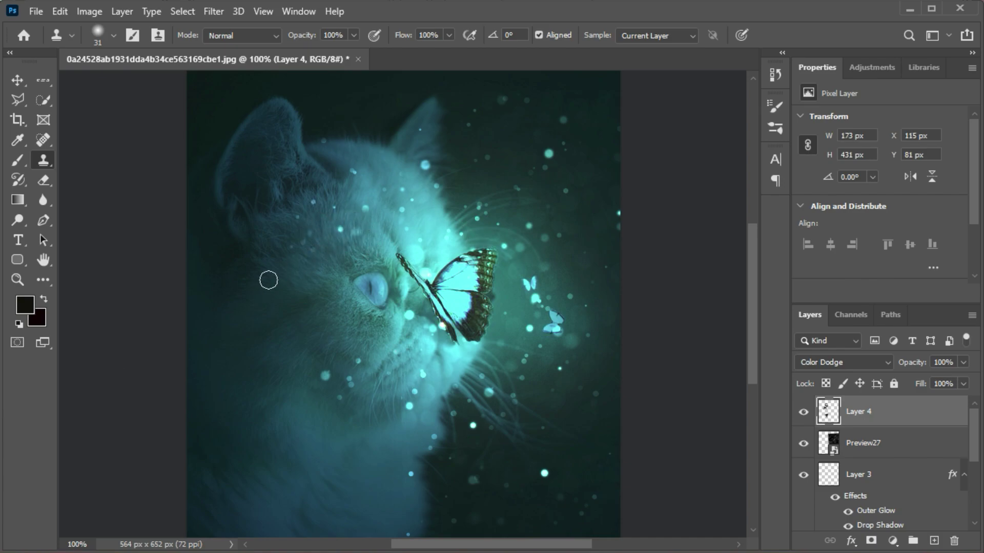
mouse_move(345, 469)
left_mouse_down()
mouse_move(410, 517)
mouse_move(347, 505)
mouse_move(302, 527)
left_mouse_up()
left_click_drag(309, 464, 307, 477)
left_click_drag(347, 102, 395, 154)
left_click_drag(261, 351, 334, 348)
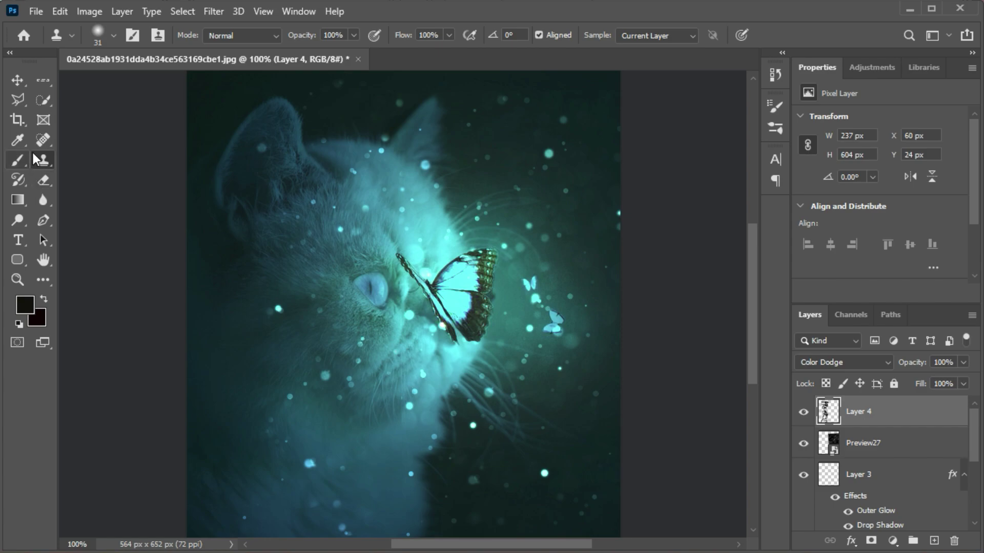
Step: Fade the cloned particles on the cat's forehead, cheek and chest with the Eraser at 34% opacity
left_click(43, 180)
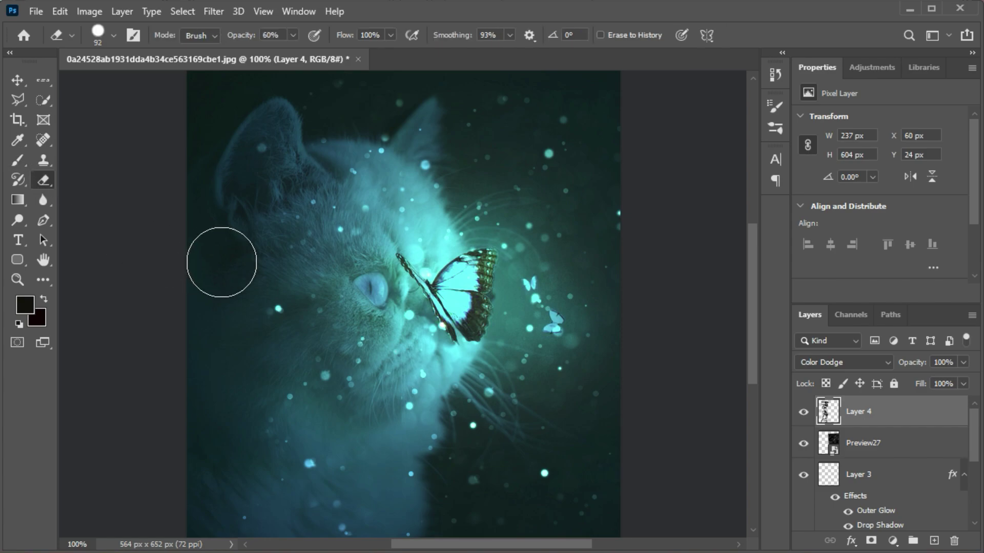
left_click(291, 34)
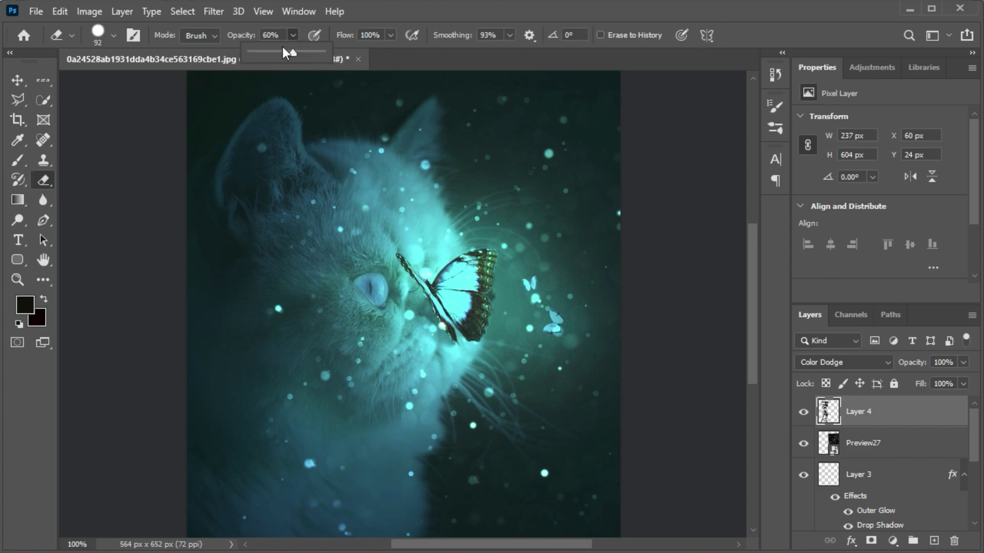
left_click(379, 13)
left_click(354, 238)
left_click(312, 320)
left_click(282, 505)
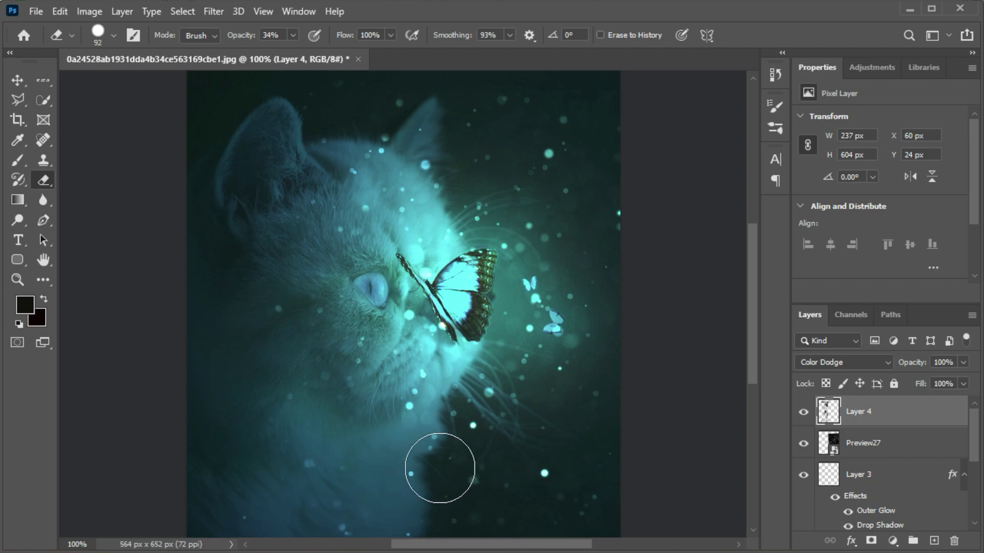
Step: Rasterize the Preview27 layer and partially erase its particles along the cat's face and chest
left_click(910, 451)
right_click(910, 451)
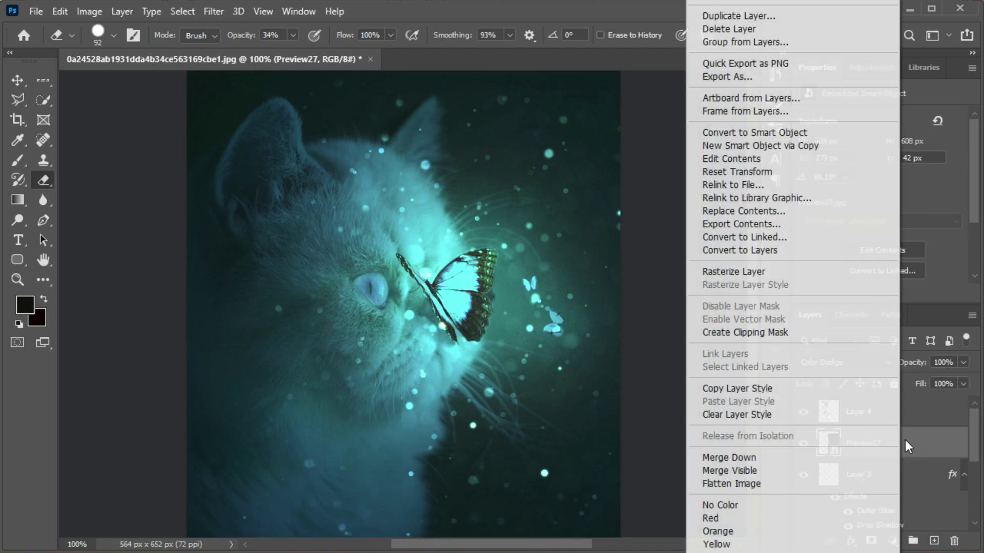
left_click(771, 271)
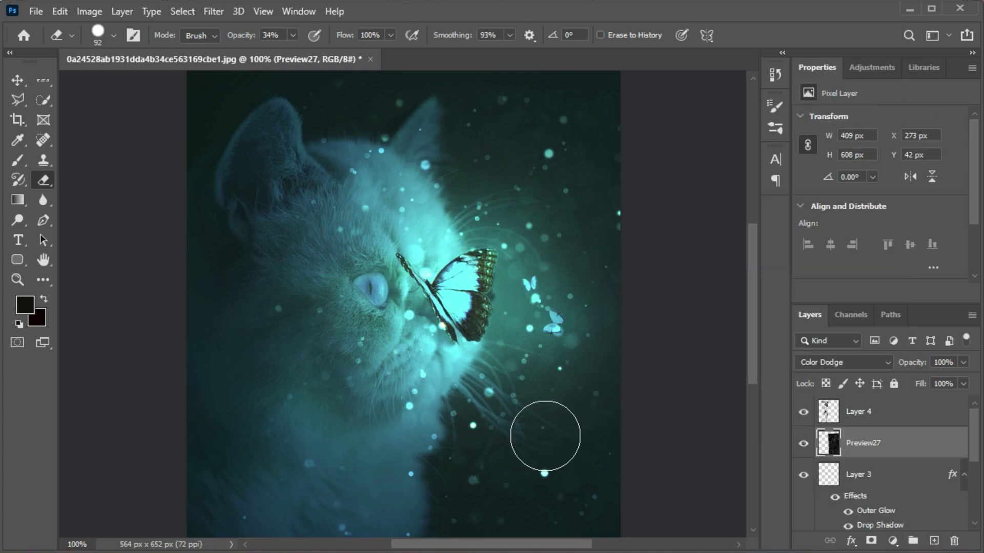
mouse_move(443, 510)
left_mouse_down()
mouse_move(461, 269)
mouse_move(446, 137)
mouse_move(454, 169)
left_mouse_up()
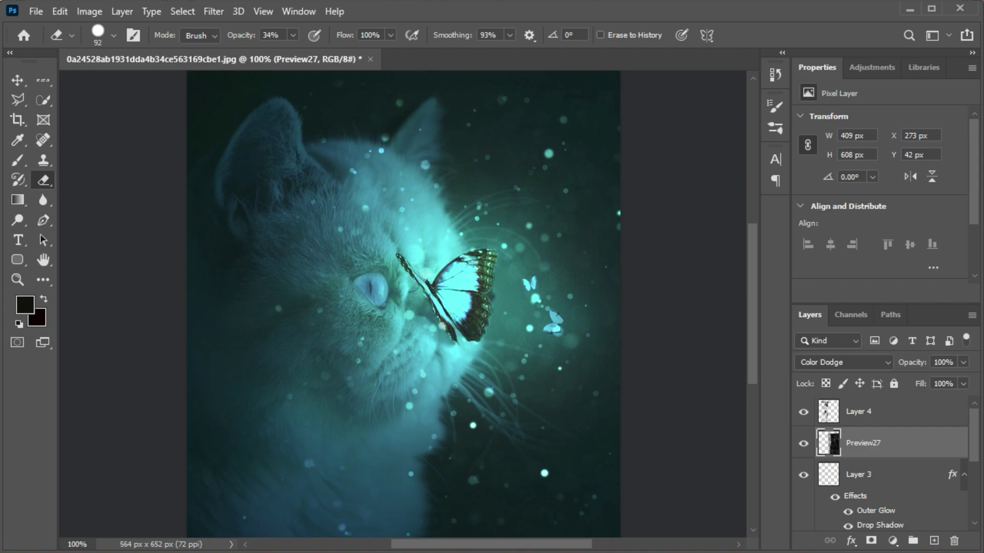